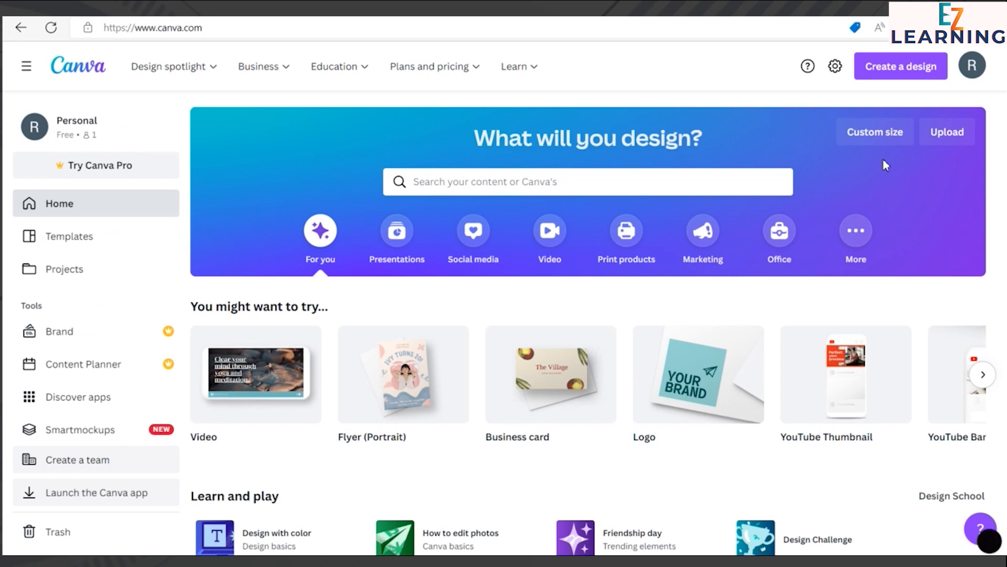
# Step: Search the design types for "instagram" and create a new Instagram Reel design at 1080 × 1920 px
pyautogui.click(916, 78)
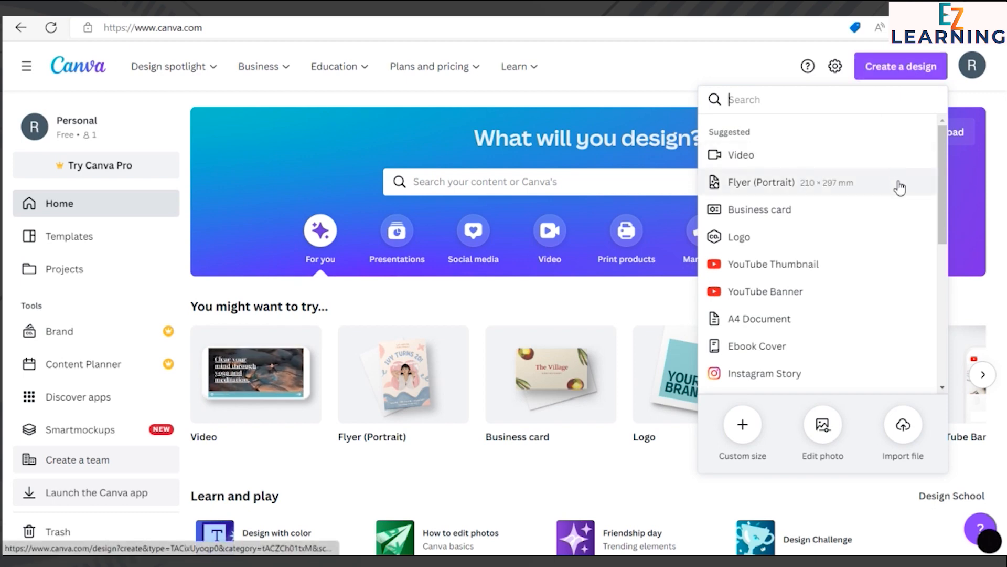
pyautogui.scroll(-4, 899, 187)
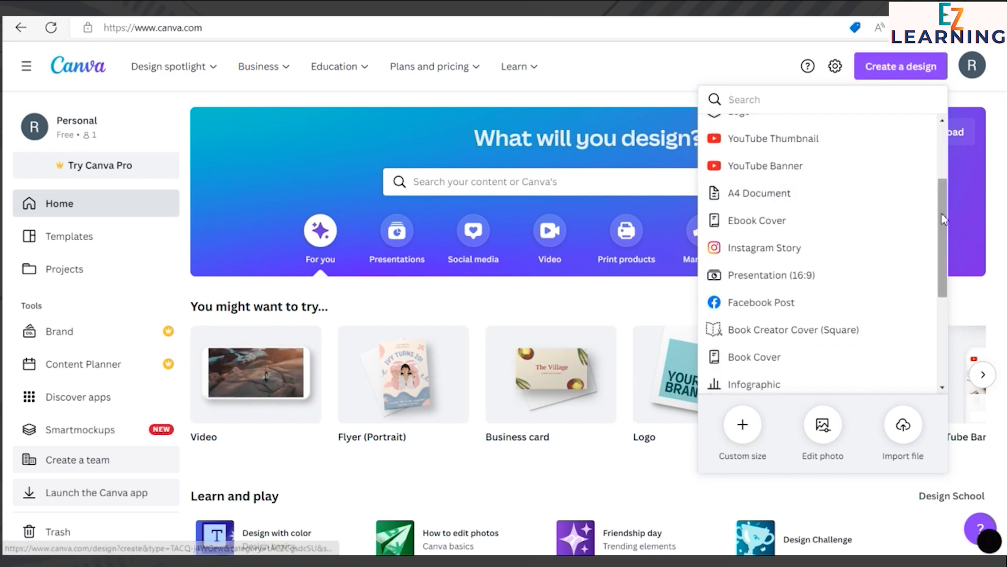
pyautogui.moveTo(945, 229); pyautogui.dragTo(943, 313)
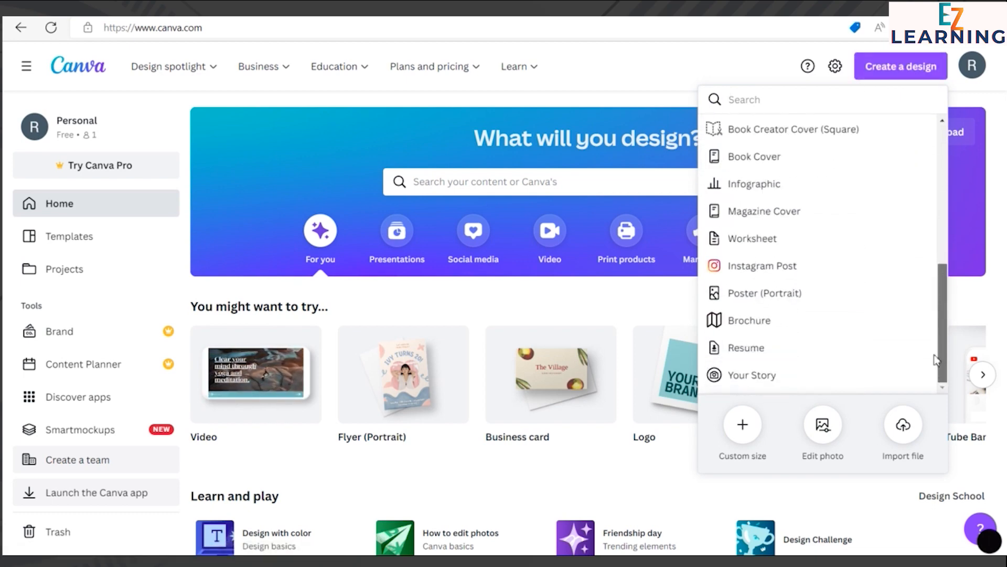
pyautogui.scroll(5, 936, 326)
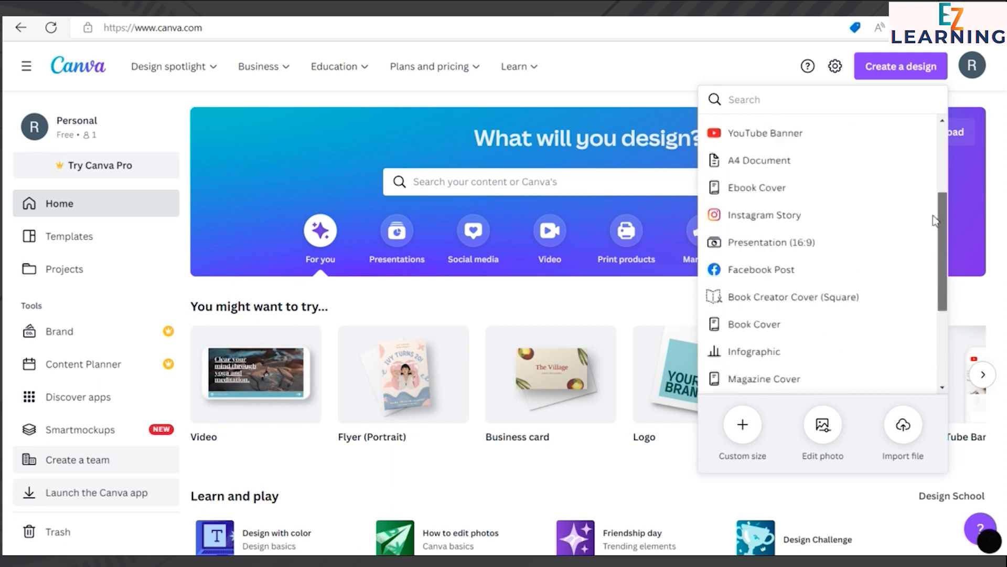
pyautogui.click(802, 107)
pyautogui.write('isntagra')
pyautogui.press('BackSpace')
pyautogui.press('BackSpace')
pyautogui.press('BackSpace')
pyautogui.press('BackSpace')
pyautogui.press('BackSpace')
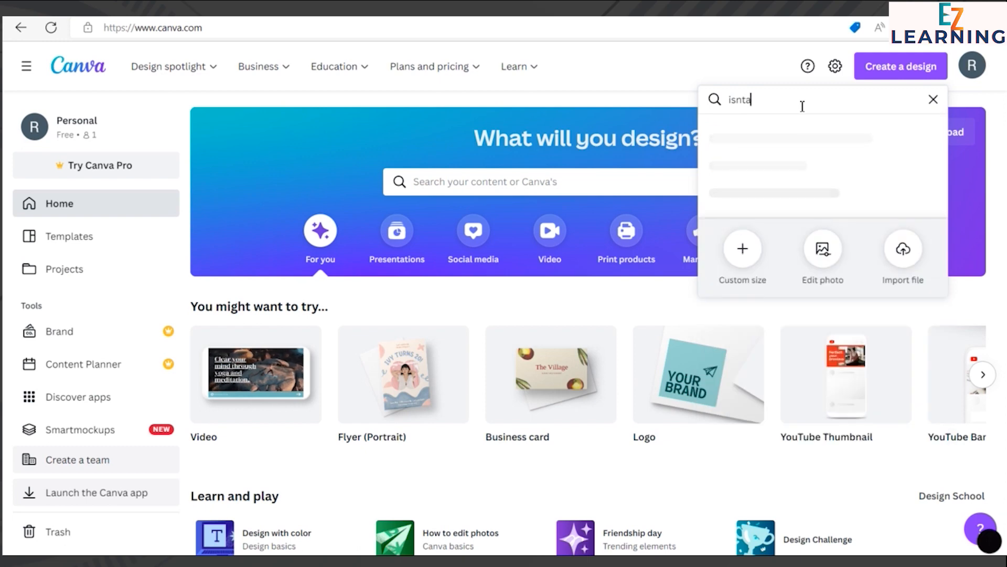
pyautogui.press('BackSpace')
pyautogui.write('nstagram')
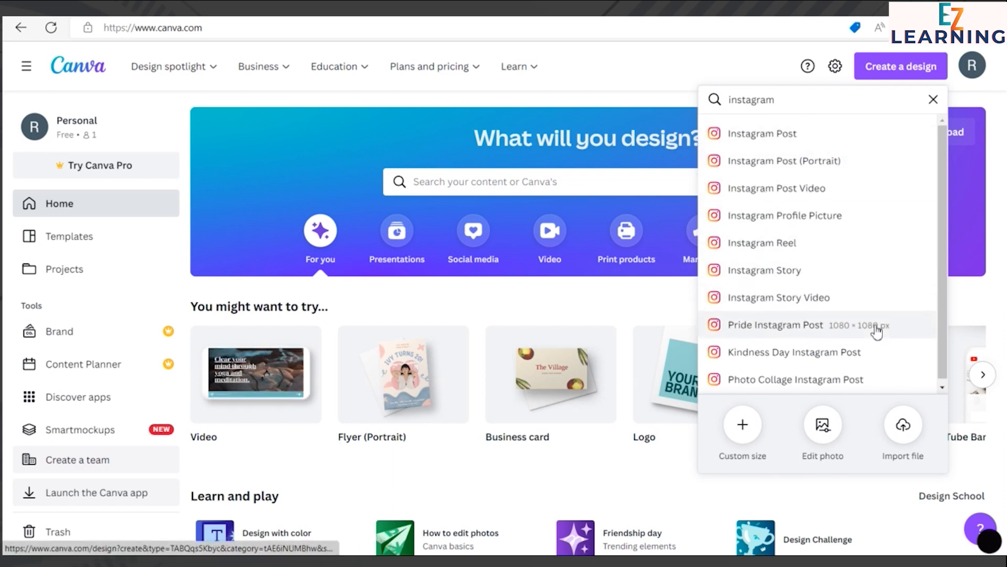
pyautogui.scroll(-1, 878, 331)
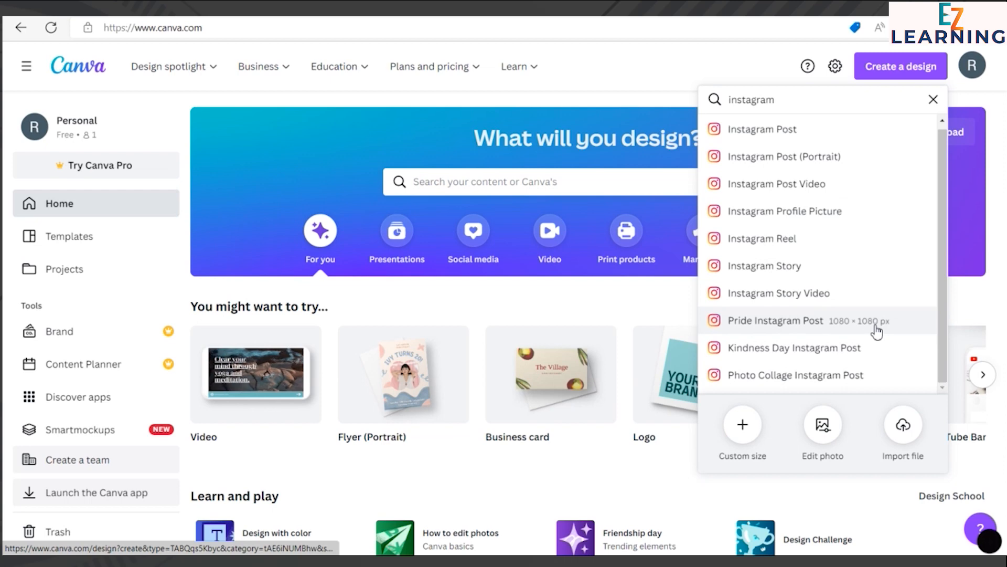
pyautogui.click(844, 247)
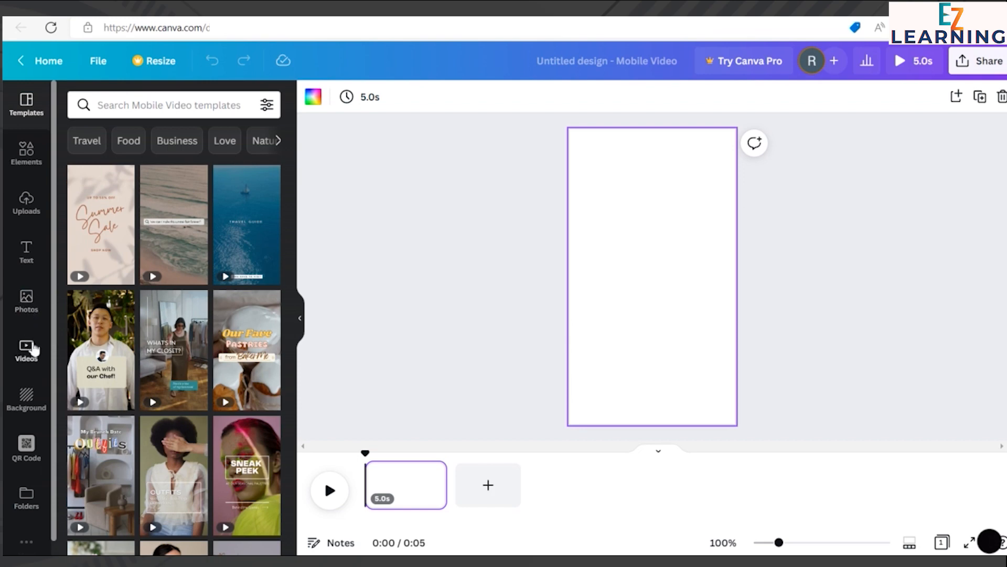
# Step: Search the stock videos for "Turkey" and add the 20-second clip of the stone tower above the city to the page
pyautogui.click(34, 350)
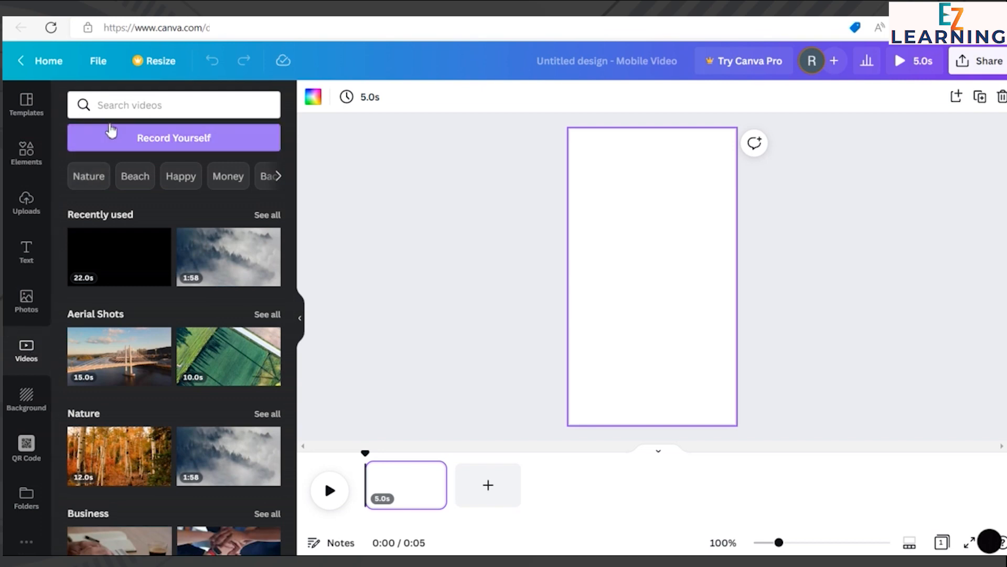
pyautogui.click(112, 108)
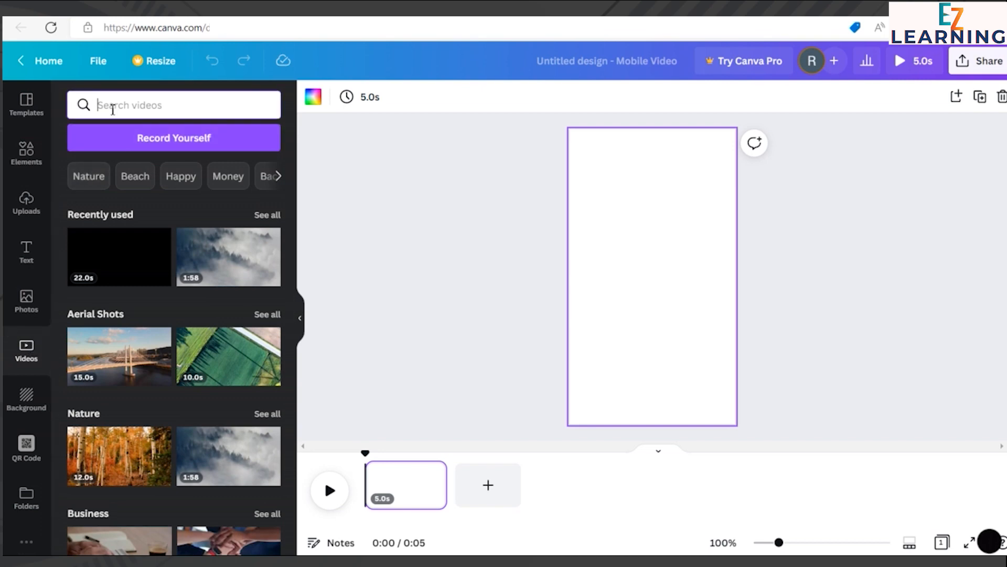
pyautogui.write('Turkey')
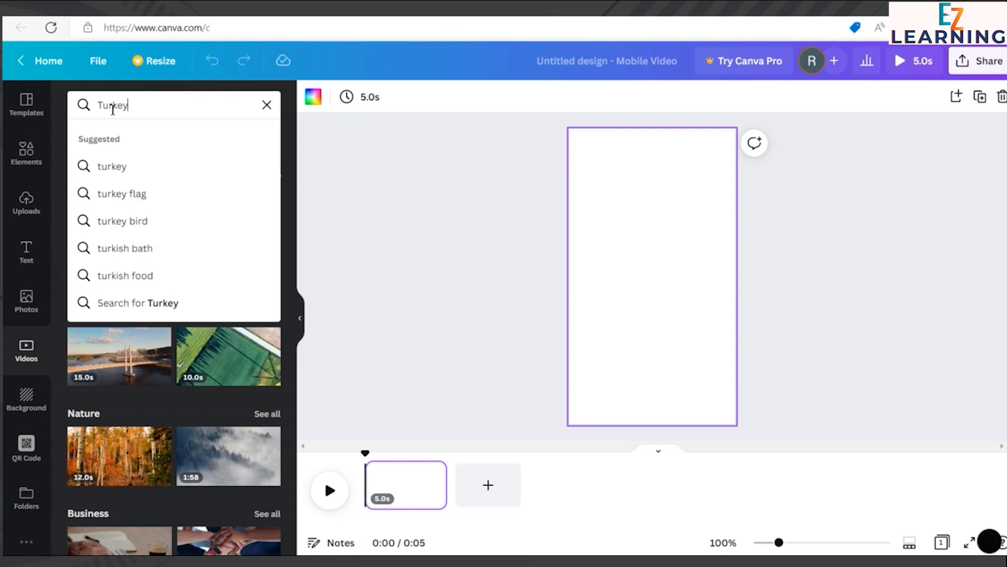
pyautogui.press('Return')
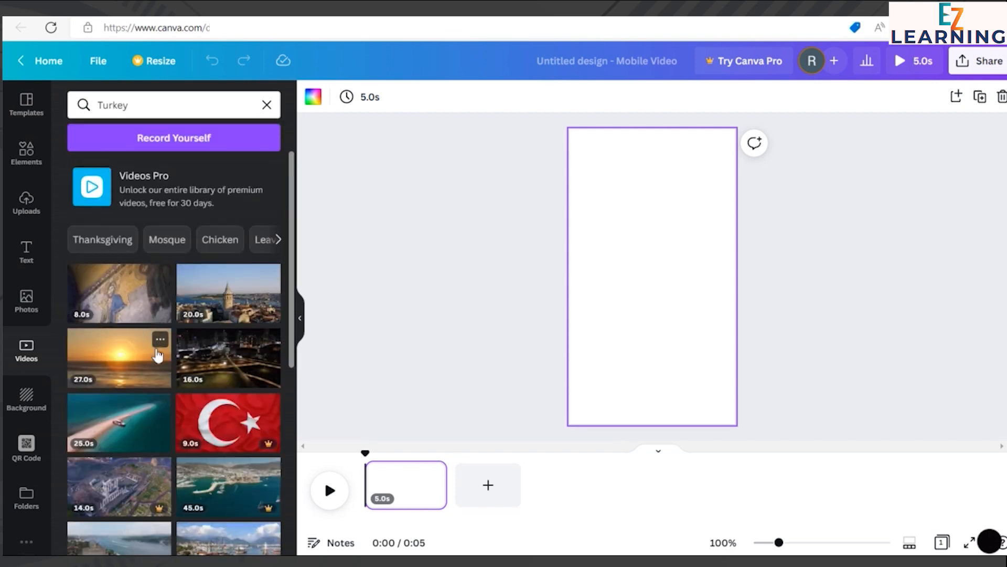
pyautogui.scroll(-5, 160, 357)
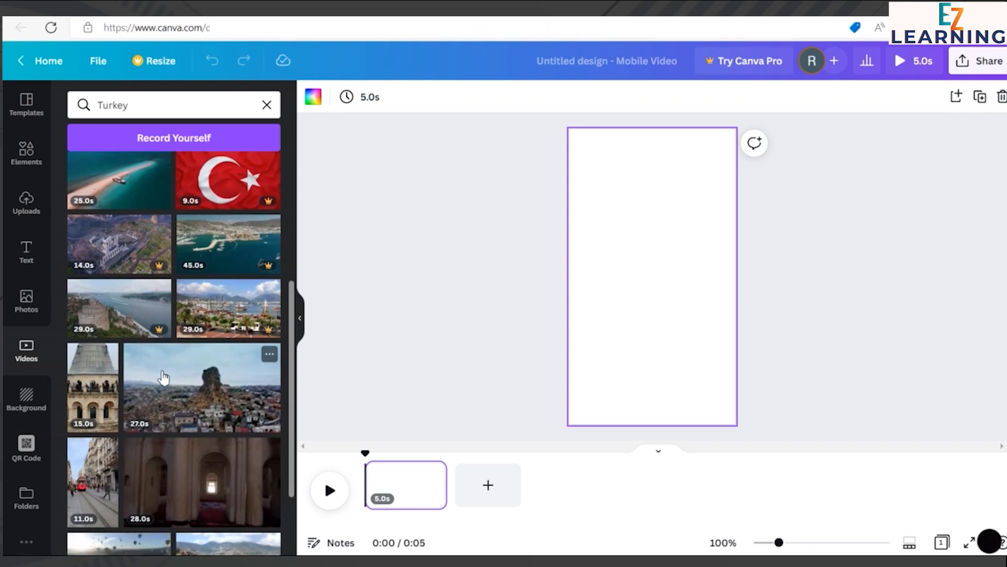
pyautogui.scroll(5, 162, 377)
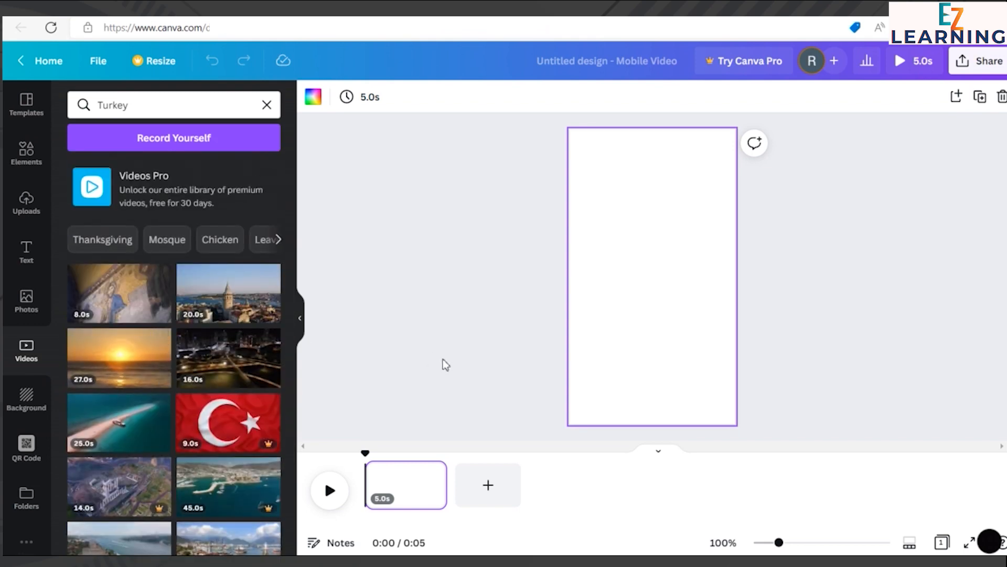
pyautogui.click(237, 308)
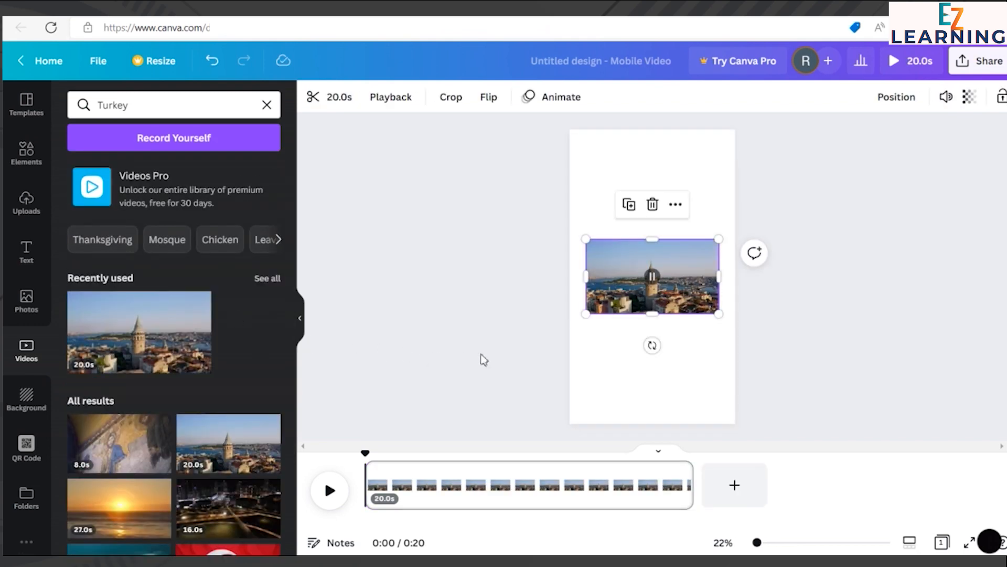
# Step: Enlarge and shift the tower clip until it fills the whole vertical page, and play the video back
pyautogui.moveTo(586, 315); pyautogui.dragTo(412, 453)
pyautogui.moveTo(715, 243); pyautogui.dragTo(898, 74)
pyautogui.moveTo(686, 272); pyautogui.dragTo(696, 261)
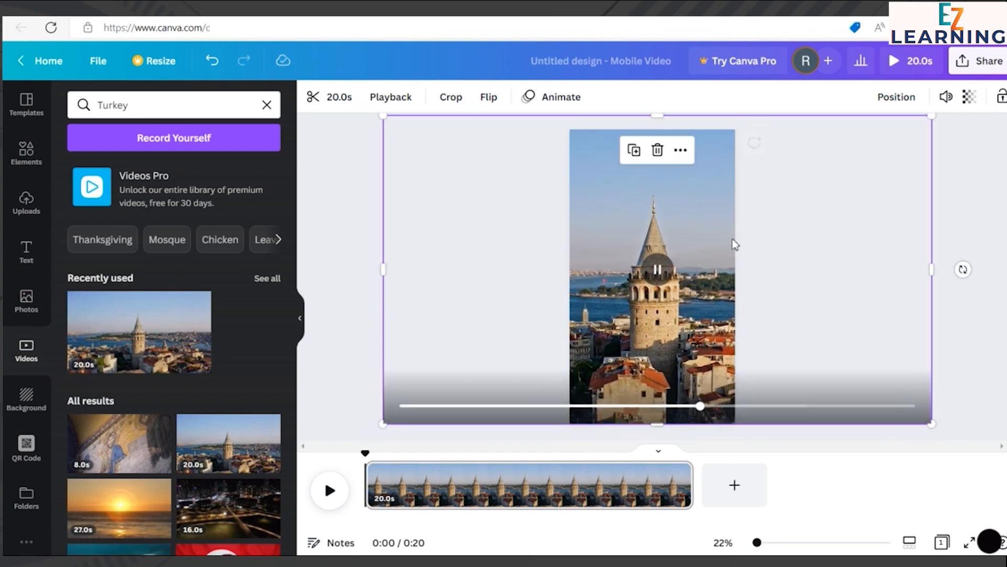
pyautogui.moveTo(931, 116); pyautogui.dragTo(915, 144)
pyautogui.click(956, 189)
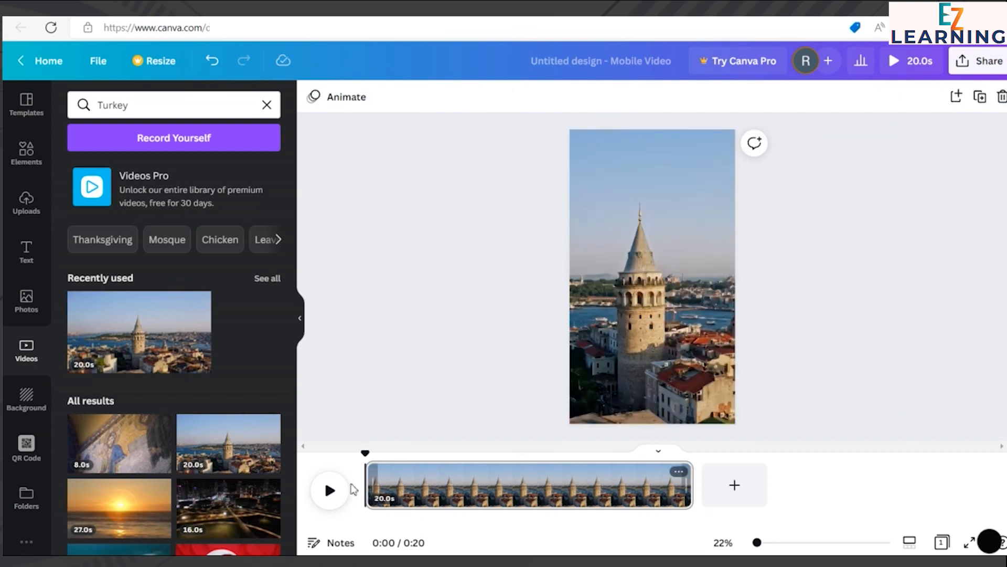
pyautogui.click(328, 499)
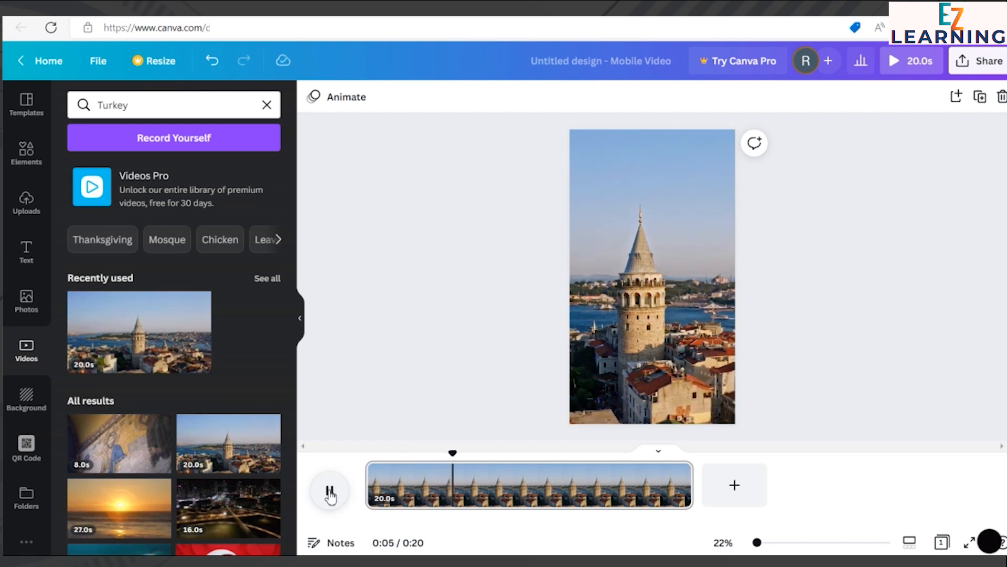
pyautogui.moveTo(486, 454); pyautogui.dragTo(340, 466)
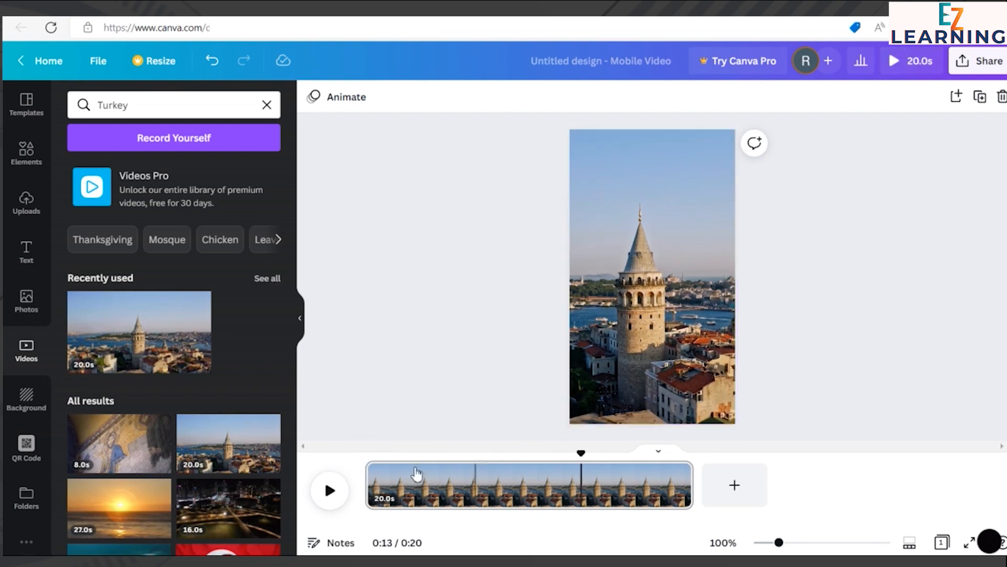
# Step: Reposition the footage inside its crop so that the tower stands in the middle of the page
pyautogui.click(644, 245)
pyautogui.doubleClick(644, 245)
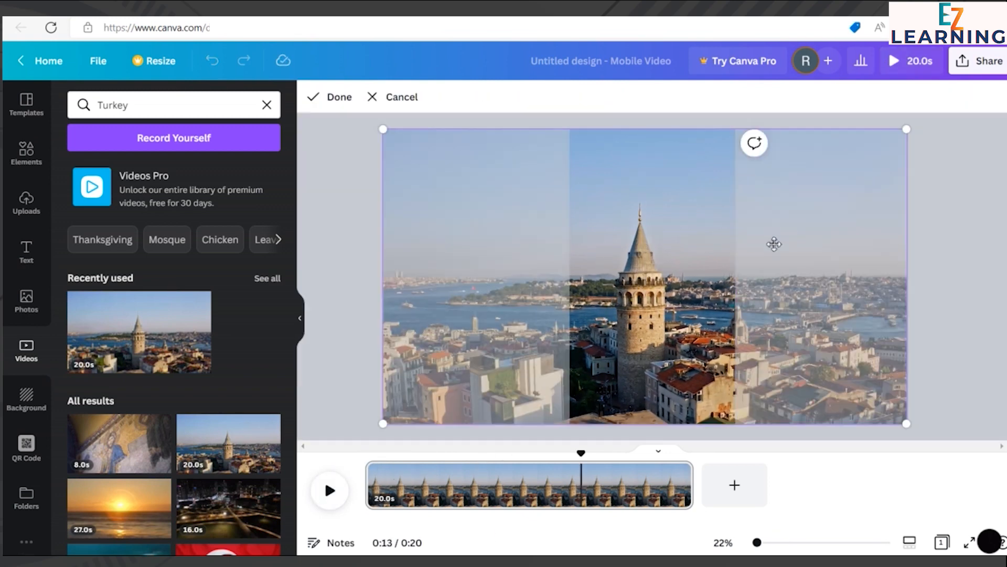
pyautogui.moveTo(702, 254); pyautogui.dragTo(713, 255)
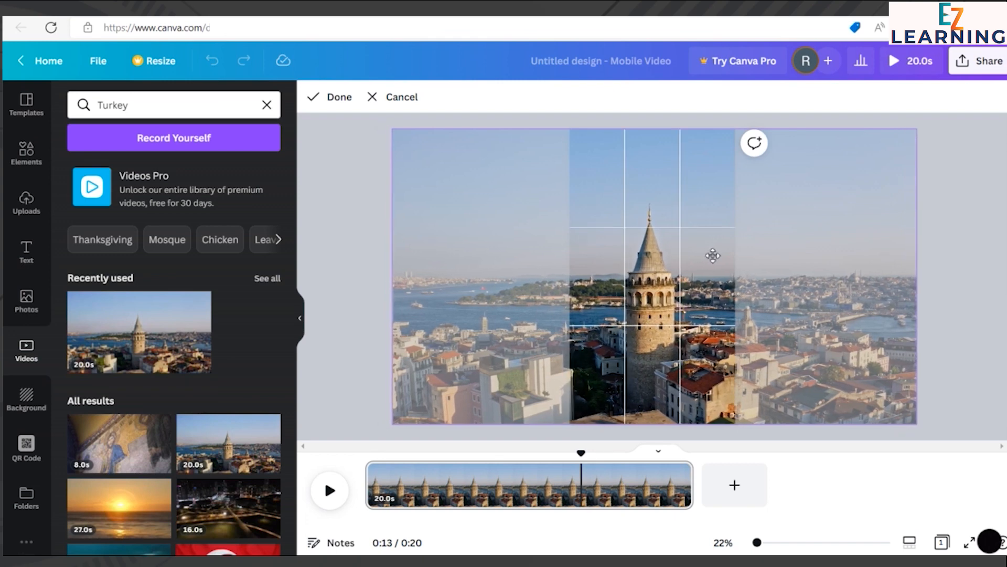
pyautogui.click(972, 230)
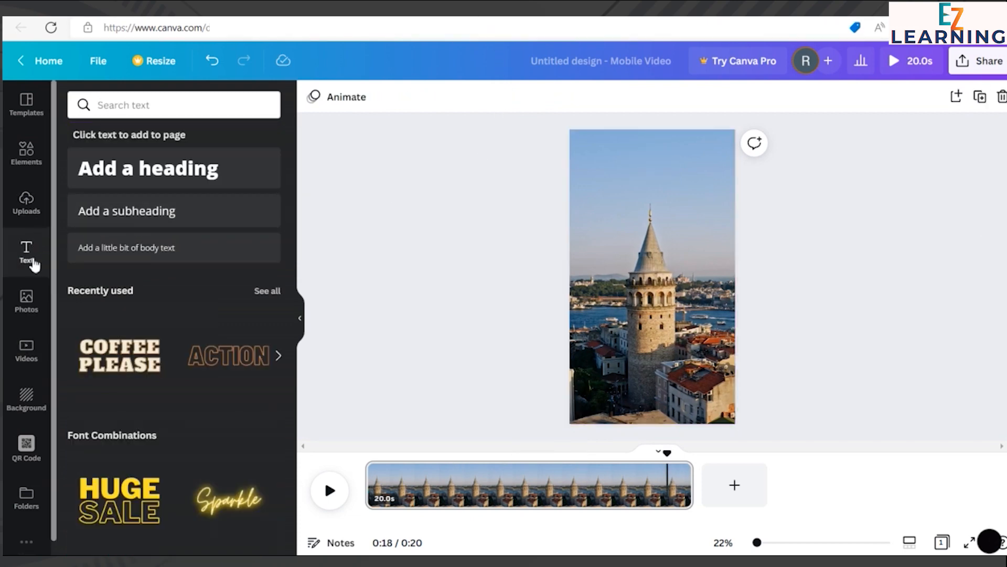
pyautogui.click(148, 174)
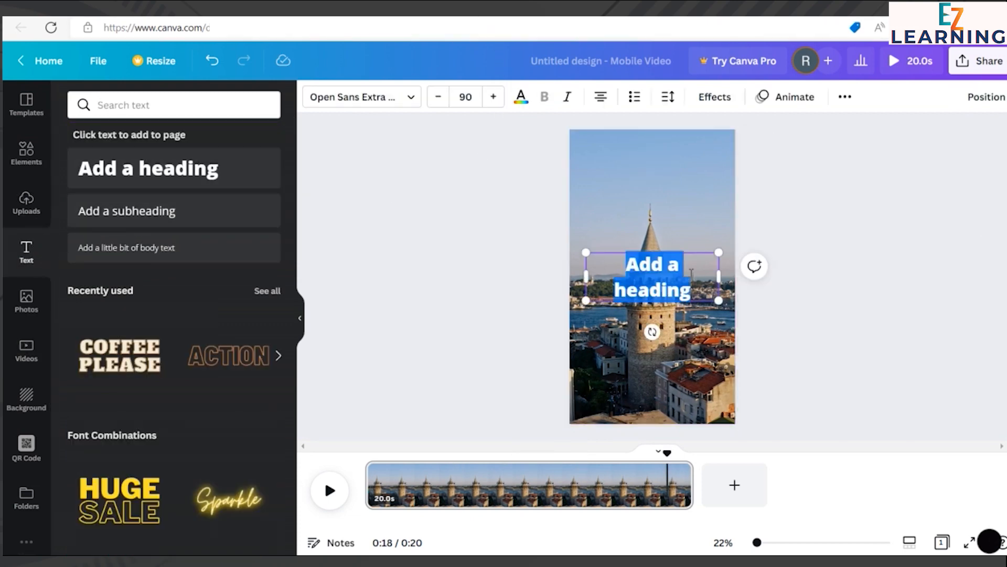
pyautogui.press('BackSpace')
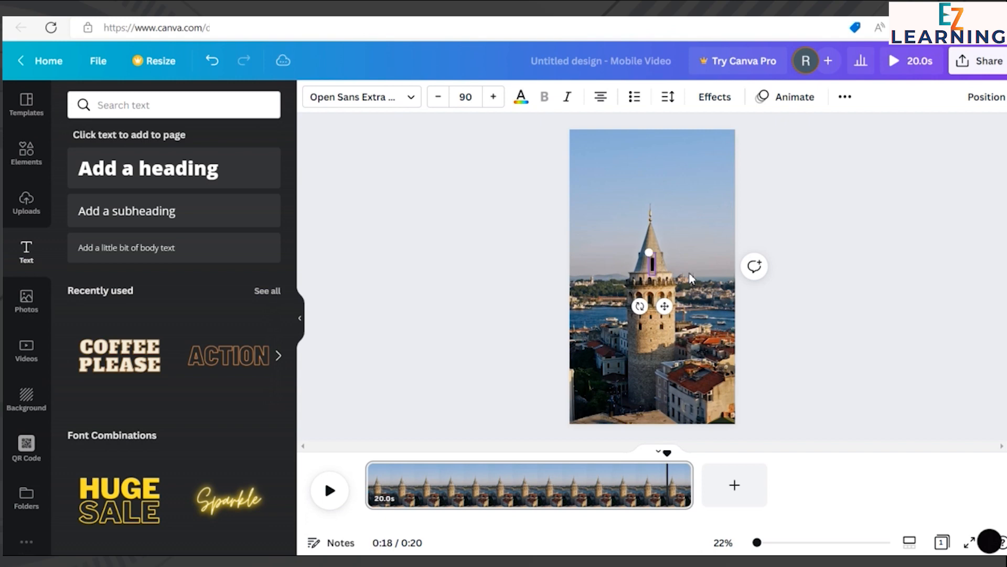
pyautogui.write('Ist')
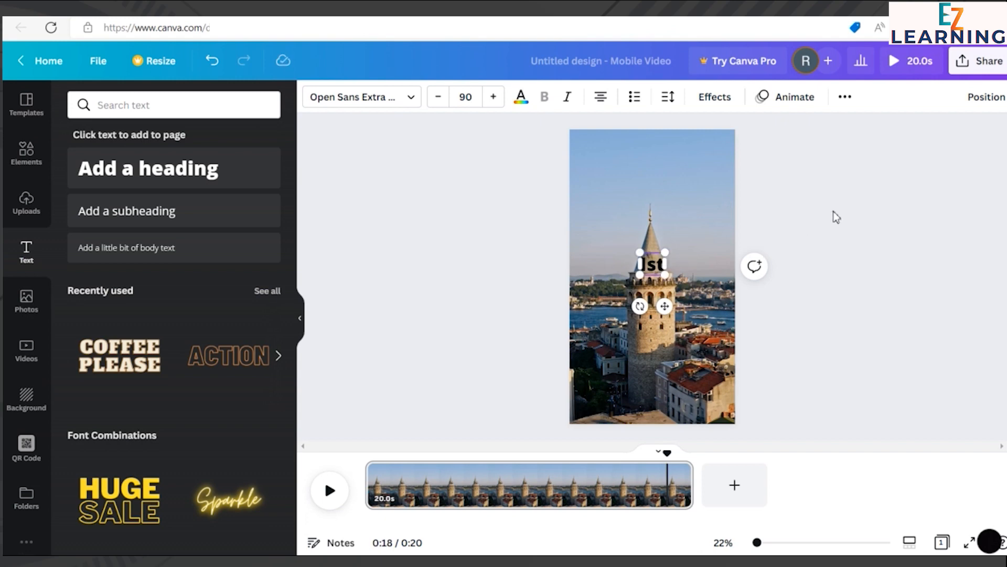
pyautogui.click(833, 211)
pyautogui.click(657, 272)
pyautogui.press('Delete')
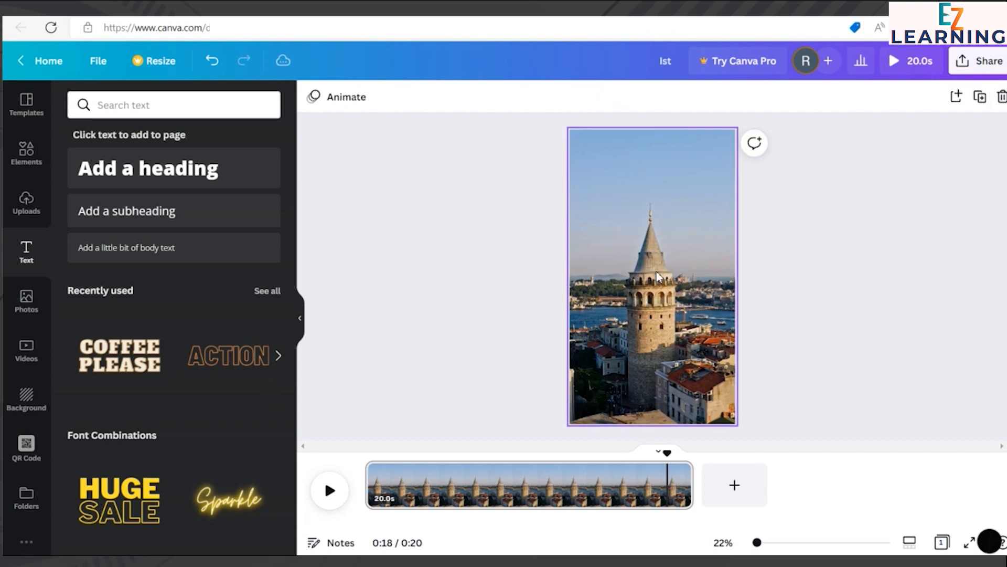
# Step: Add a heading to the page with the text "ISTANBUL"
pyautogui.click(151, 168)
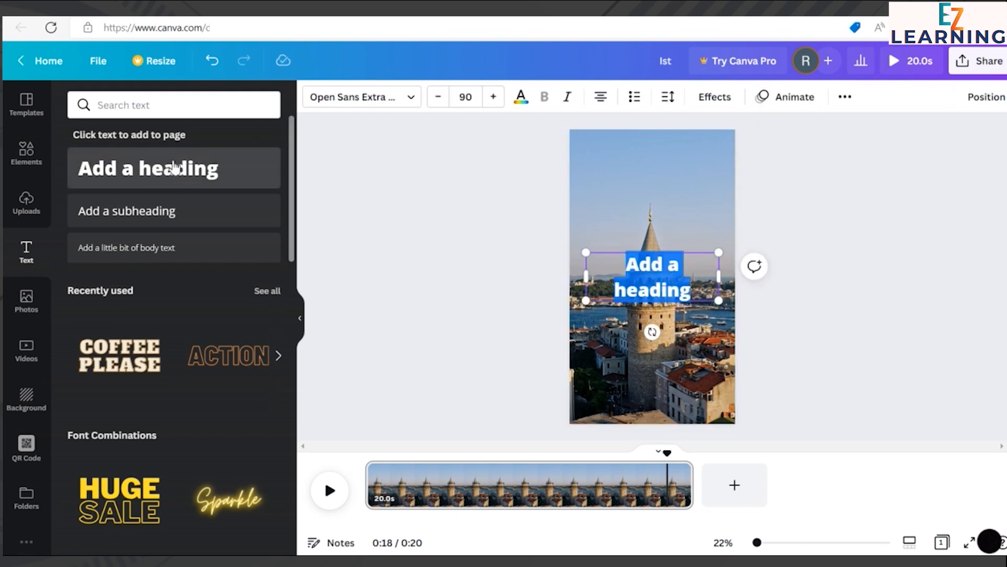
pyautogui.press('BackSpace')
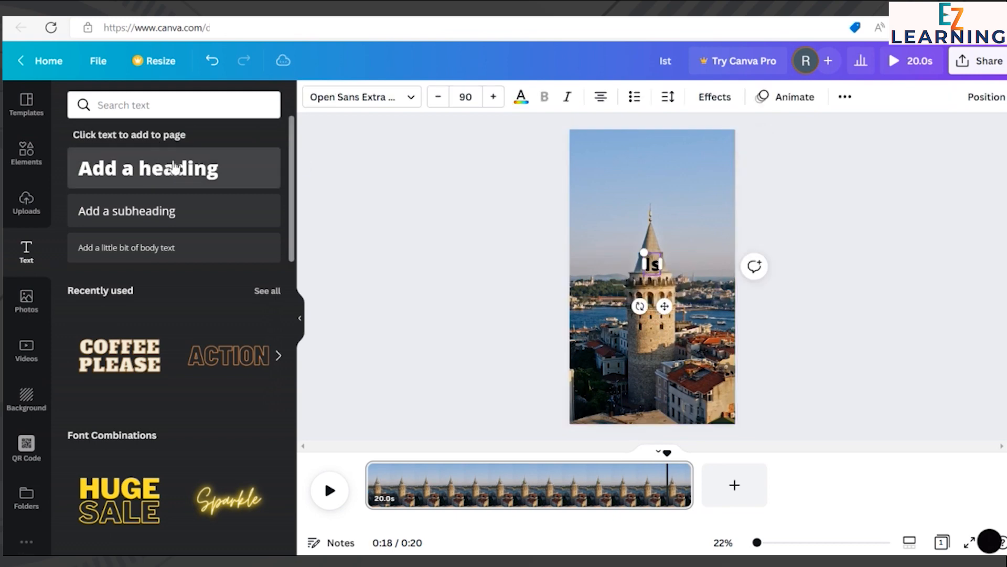
pyautogui.write('ISTAN')
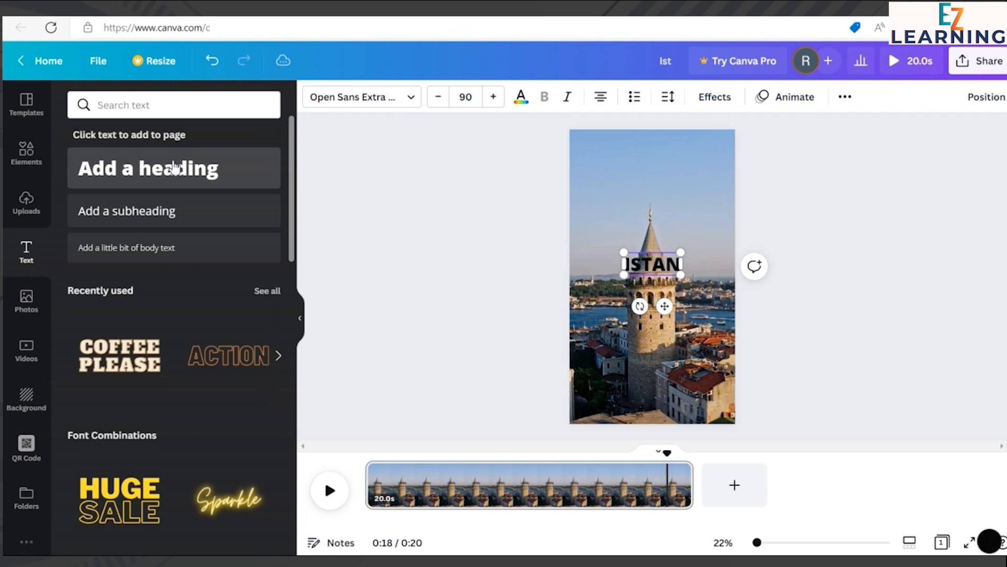
pyautogui.write('BUL')
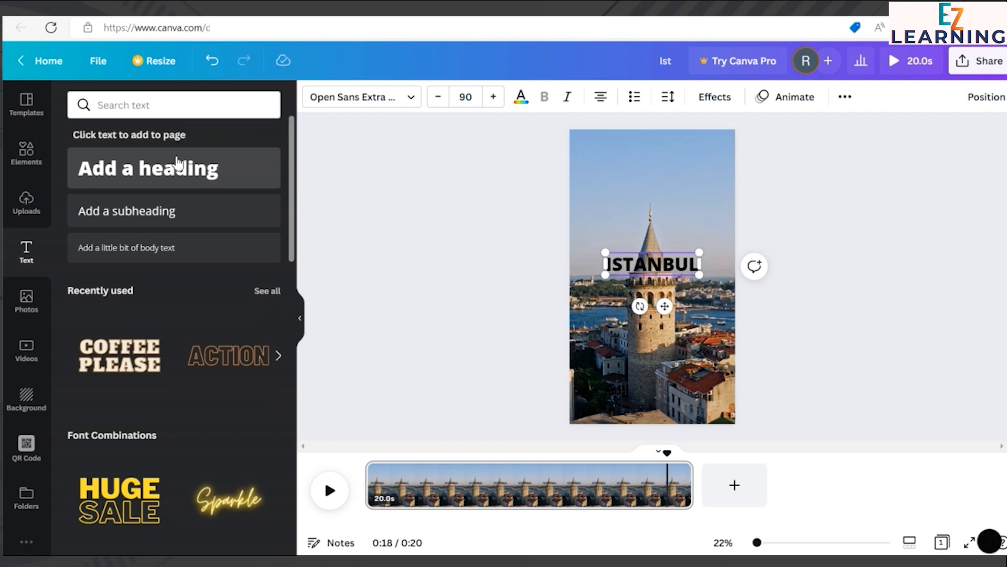
pyautogui.click(805, 183)
# Step: Move the ISTANBUL heading into the sky above the tower and enlarge it to font size 123
pyautogui.moveTo(691, 264); pyautogui.dragTo(685, 164)
pyautogui.moveTo(606, 168)
pyautogui.mouseDown()
pyautogui.moveTo(593, 189)
pyautogui.moveTo(586, 174)
pyautogui.mouseUp()
pyautogui.moveTo(700, 145)
pyautogui.mouseDown()
pyautogui.moveTo(720, 140)
pyautogui.moveTo(693, 157)
pyautogui.mouseUp()
pyautogui.click(842, 132)
pyautogui.click(917, 161)
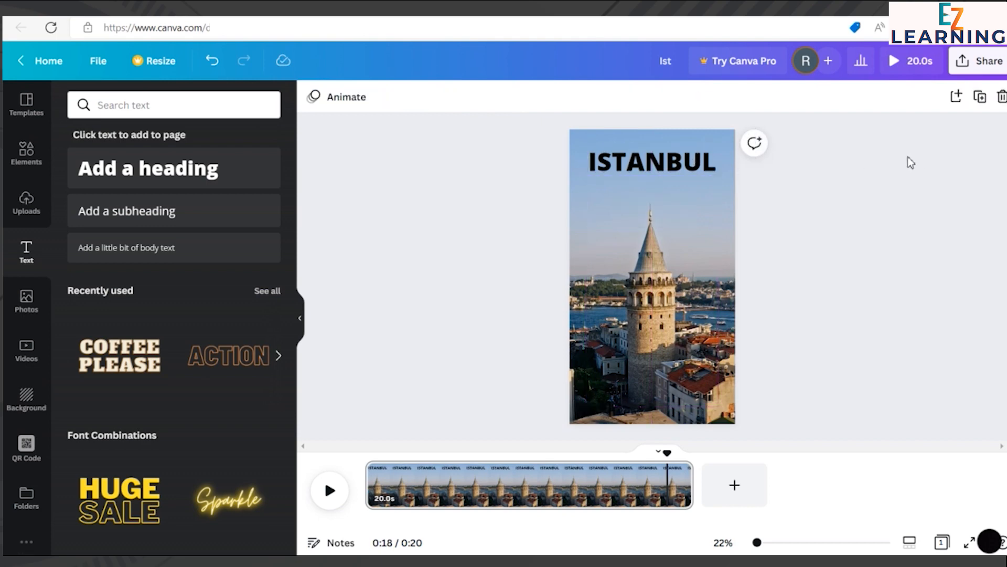
# Step: Change the ISTANBUL heading's text colour to white
pyautogui.click(697, 160)
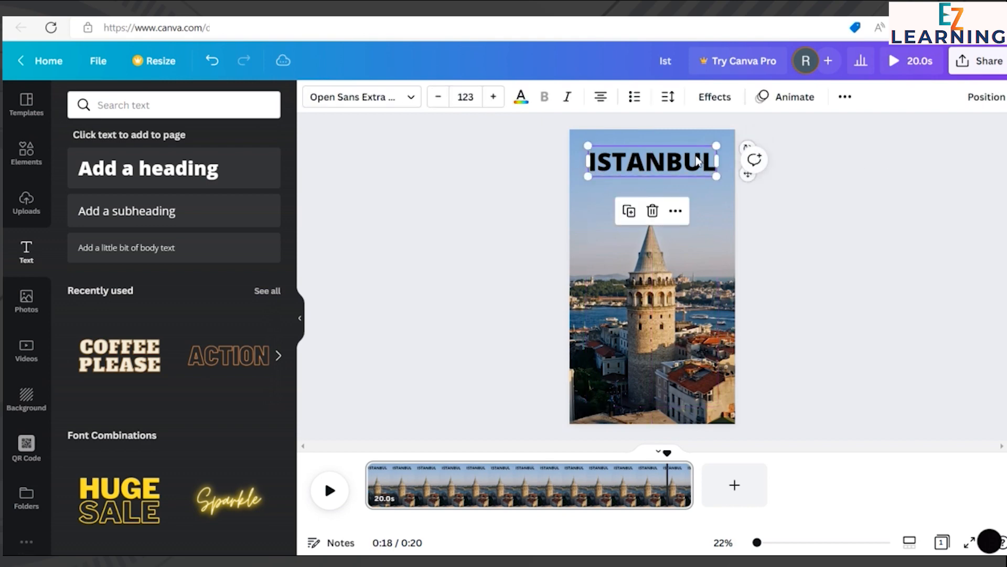
pyautogui.click(521, 97)
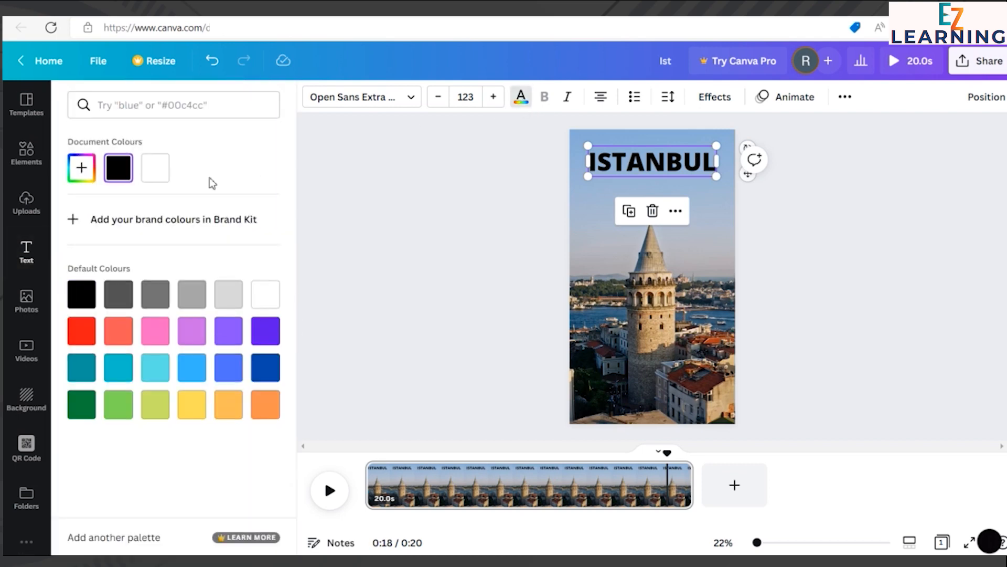
pyautogui.click(164, 169)
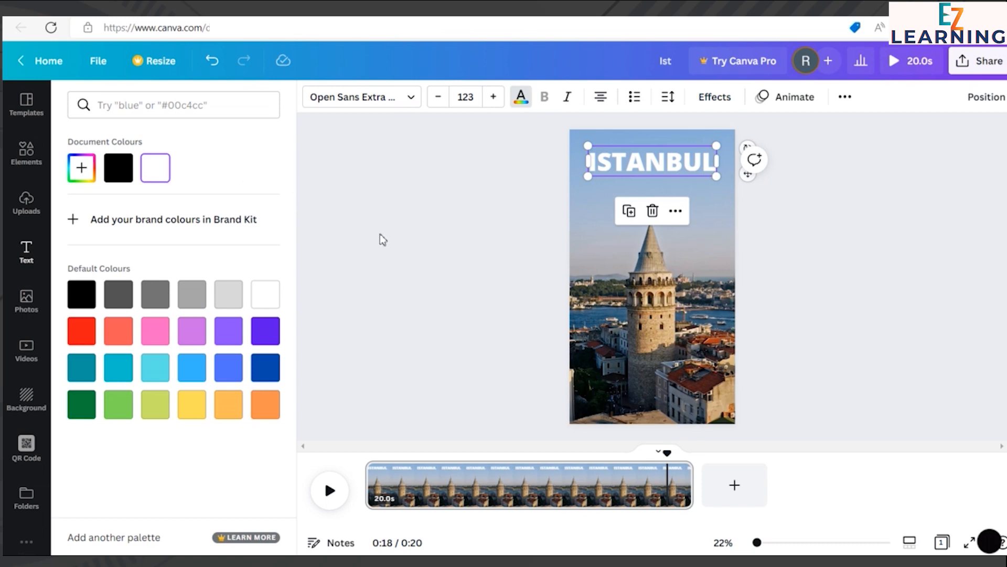
pyautogui.click(422, 192)
# Step: Try out several different fonts from the font list on the ISTANBUL heading
pyautogui.click(715, 191)
pyautogui.click(694, 173)
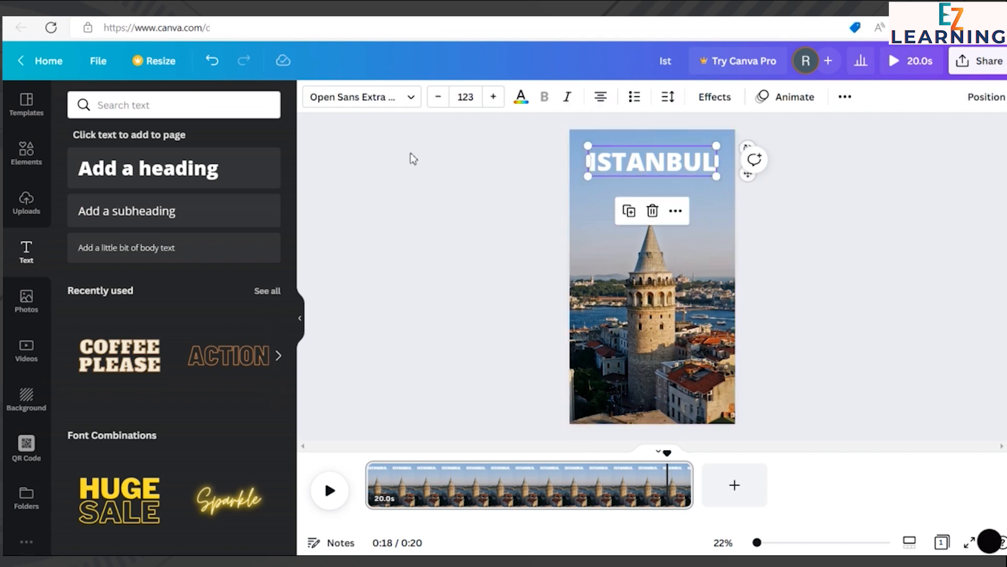
pyautogui.click(398, 99)
pyautogui.moveTo(291, 210); pyautogui.dragTo(289, 417)
pyautogui.click(183, 426)
pyautogui.scroll(-6, 177, 409)
pyautogui.click(140, 316)
pyautogui.scroll(-4, 134, 391)
pyautogui.click(125, 435)
pyautogui.scroll(-15, 126, 435)
pyautogui.click(123, 450)
pyautogui.click(450, 284)
# Step: Change the ISTANBUL heading's font to Blinker
pyautogui.click(640, 163)
pyautogui.click(409, 108)
pyautogui.scroll(-3, 158, 377)
pyautogui.click(152, 310)
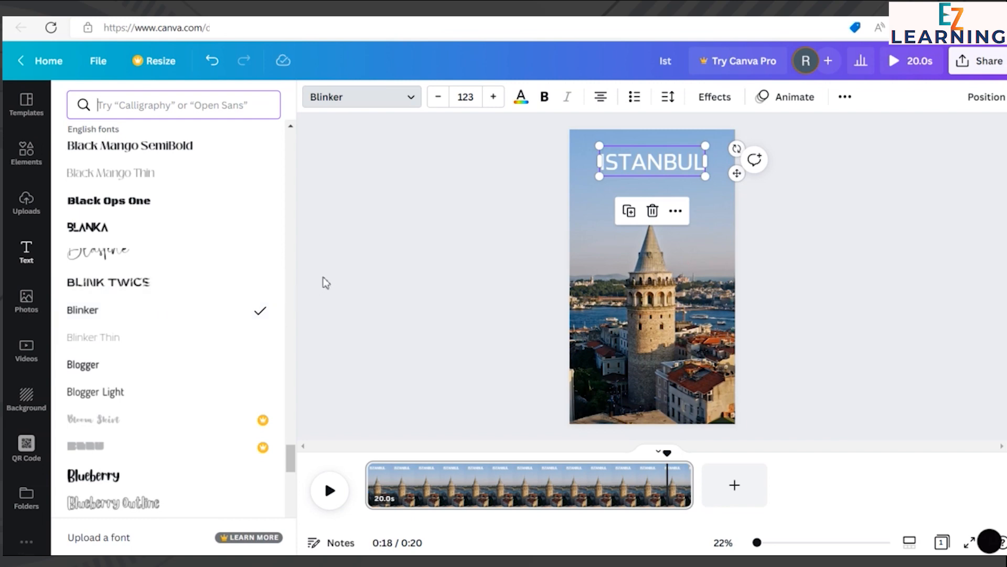
pyautogui.click(346, 266)
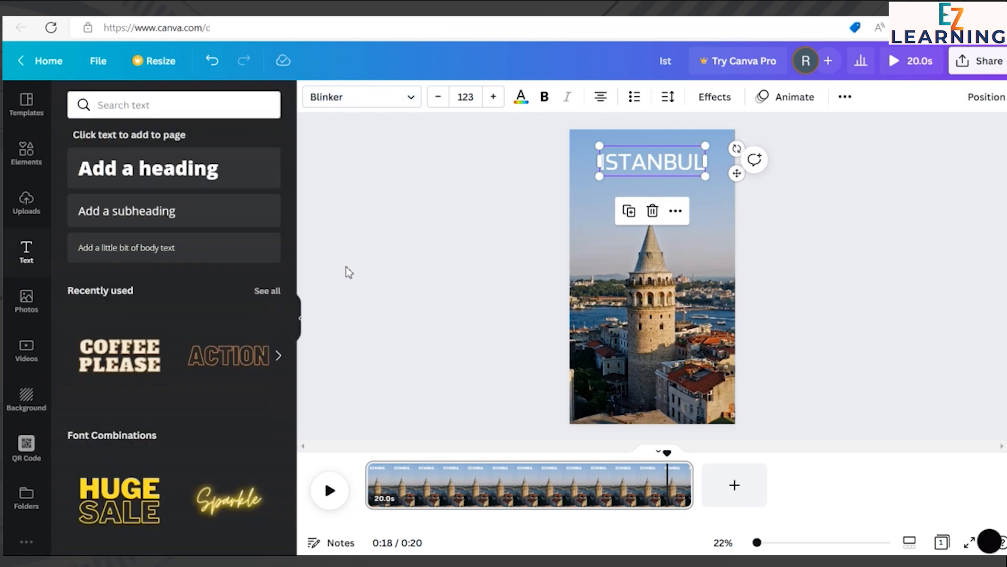
pyautogui.click(845, 206)
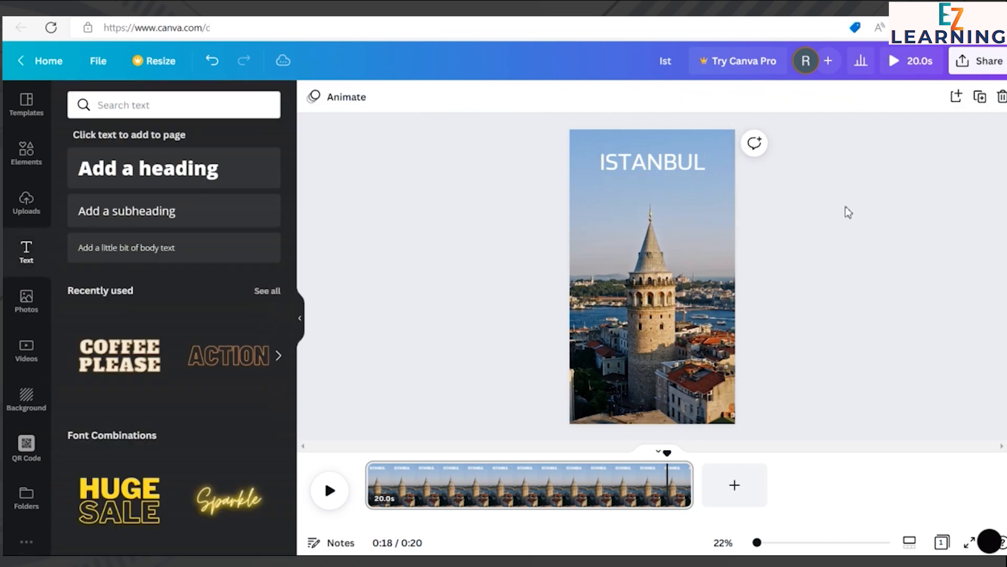
# Step: Enlarge the ISTANBUL heading to font size 149 and centre it horizontally on the page
pyautogui.click(665, 173)
pyautogui.moveTo(599, 180); pyautogui.dragTo(586, 180)
pyautogui.moveTo(711, 151); pyautogui.dragTo(717, 146)
pyautogui.click(827, 147)
pyautogui.click(671, 177)
pyautogui.moveTo(671, 177); pyautogui.dragTo(675, 175)
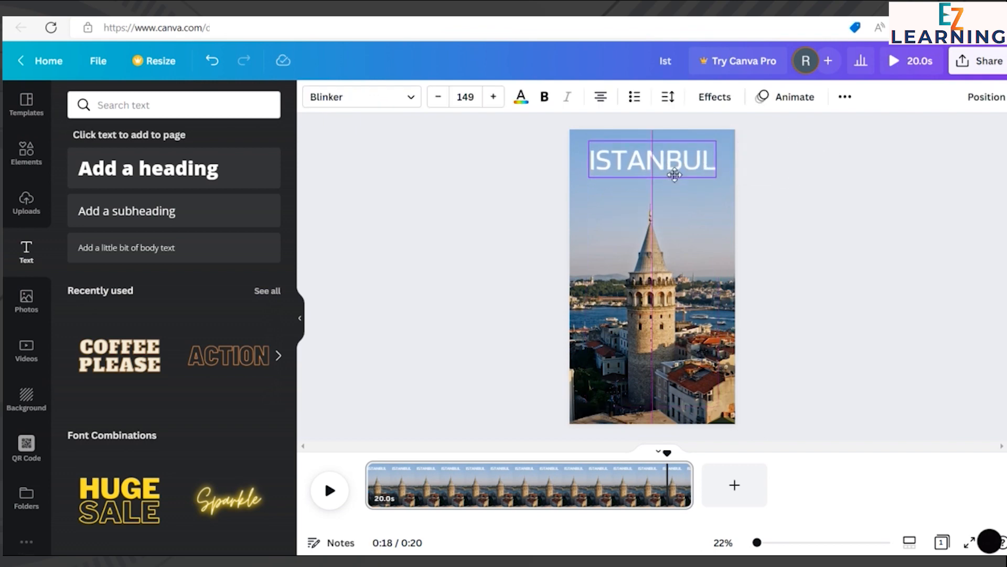
pyautogui.moveTo(675, 175); pyautogui.dragTo(675, 175)
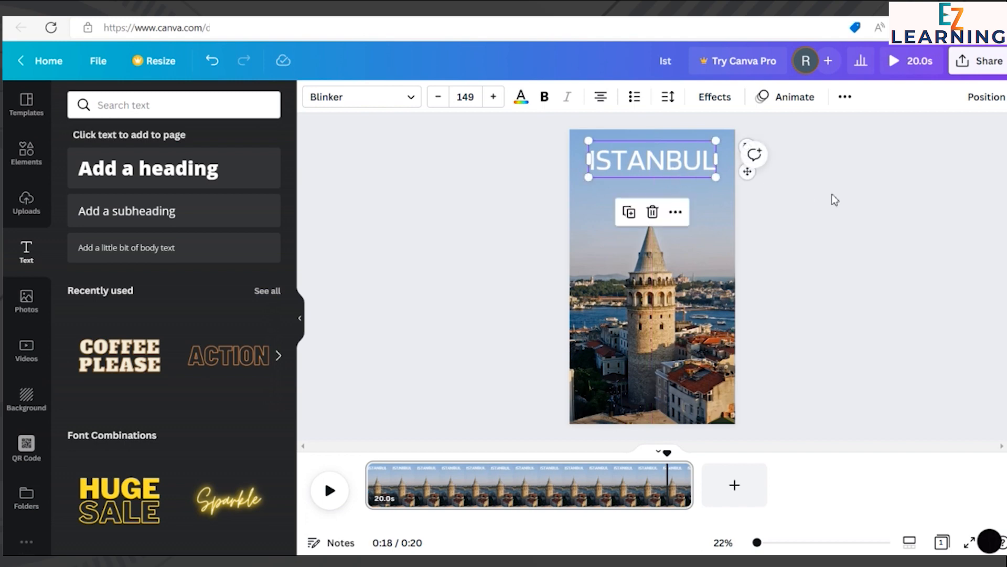
pyautogui.click(841, 195)
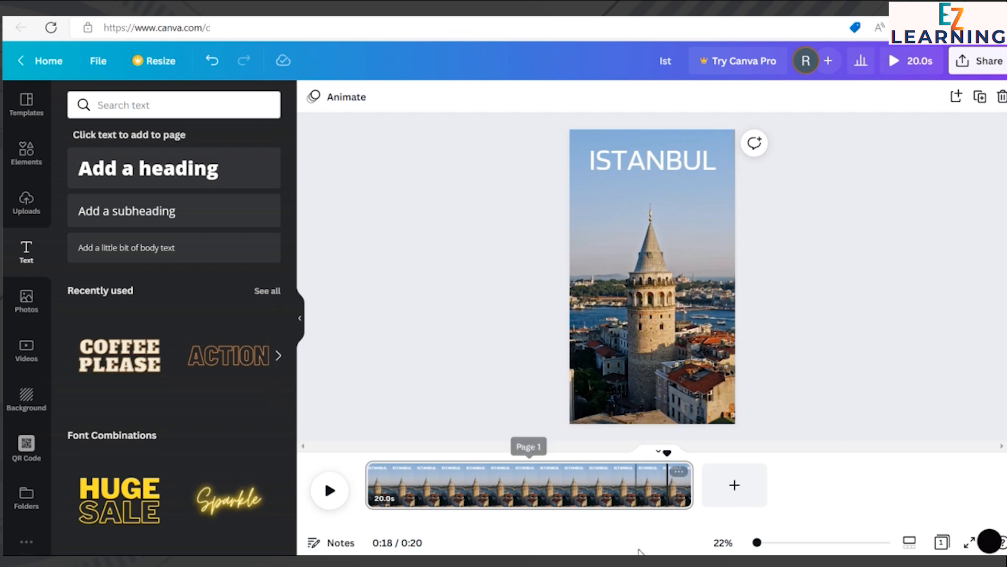
# Step: Try bold formatting on the ISTANBUL heading and switch it off again
pyautogui.click(642, 164)
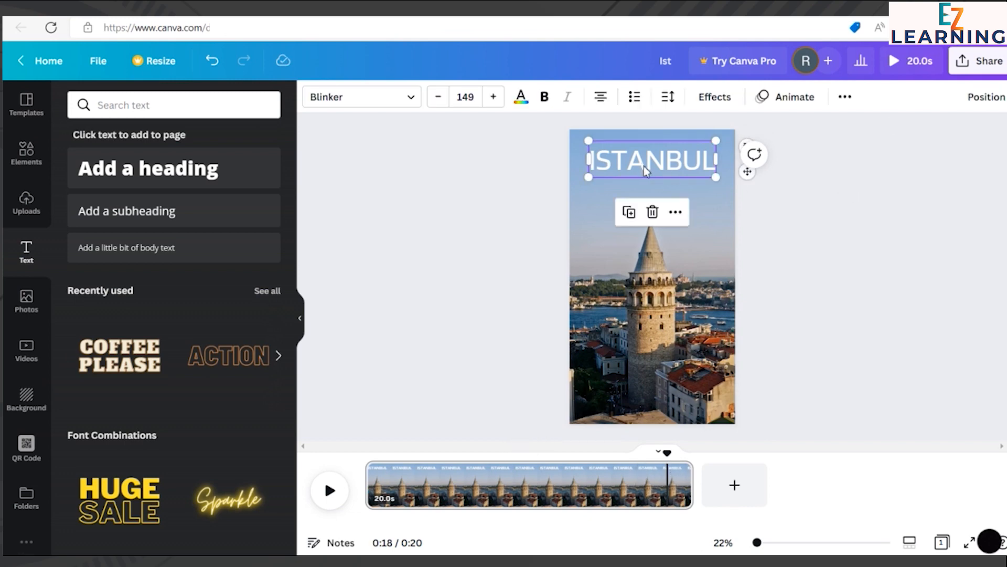
pyautogui.click(546, 99)
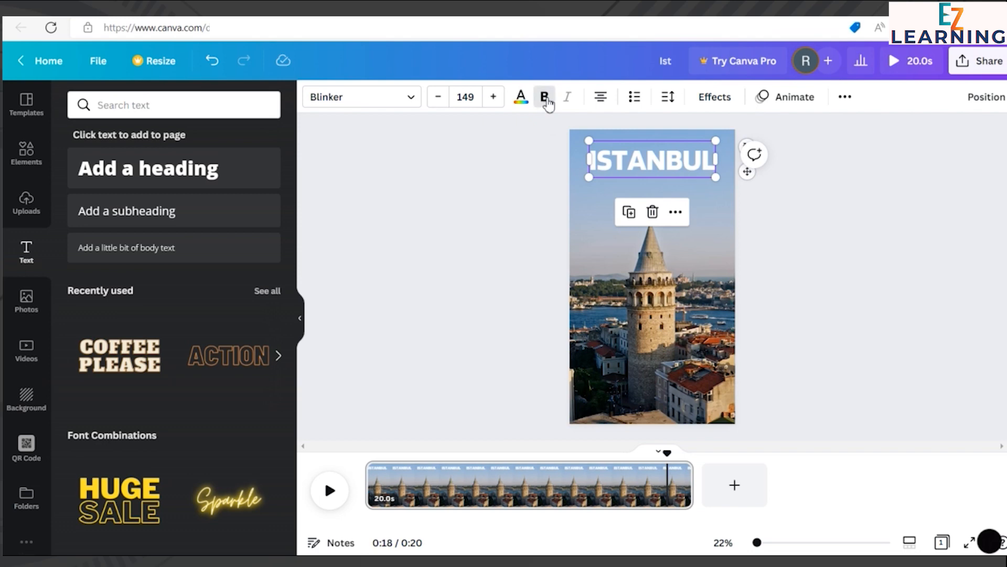
pyautogui.click(546, 100)
pyautogui.click(508, 157)
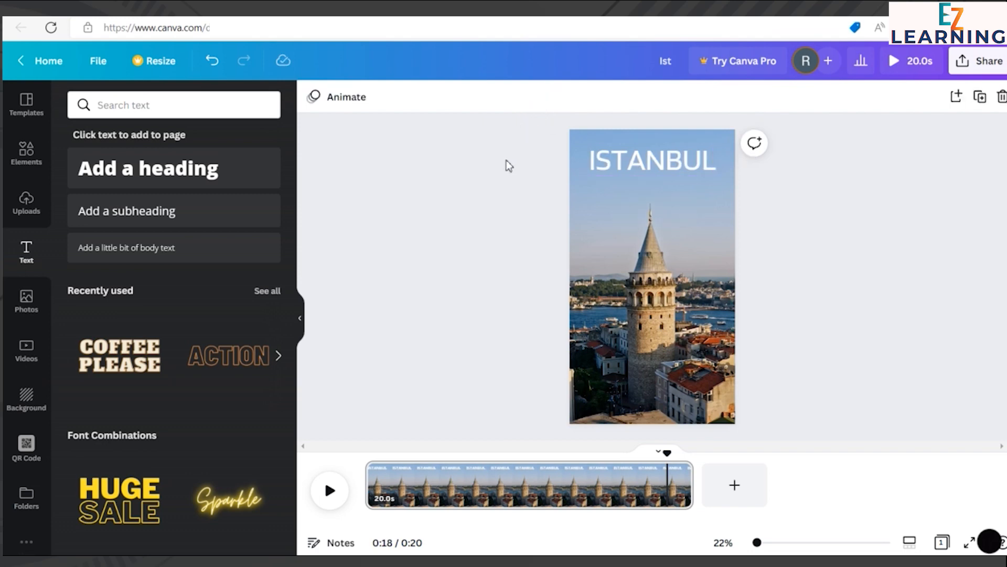
# Step: Compare the Shadow and Splice text effects on the ISTANBUL heading and apply Splice
pyautogui.click(648, 167)
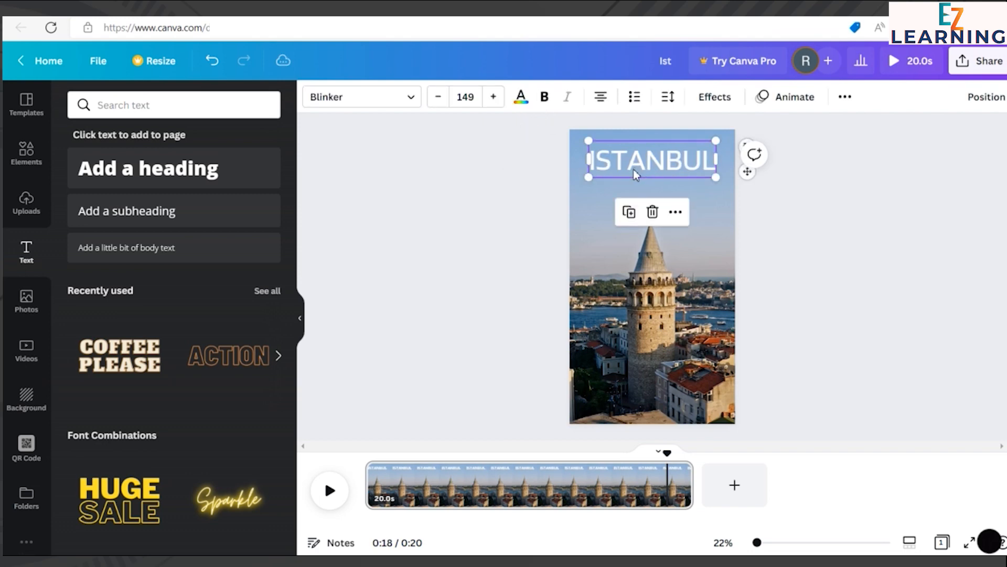
pyautogui.click(713, 99)
pyautogui.click(727, 99)
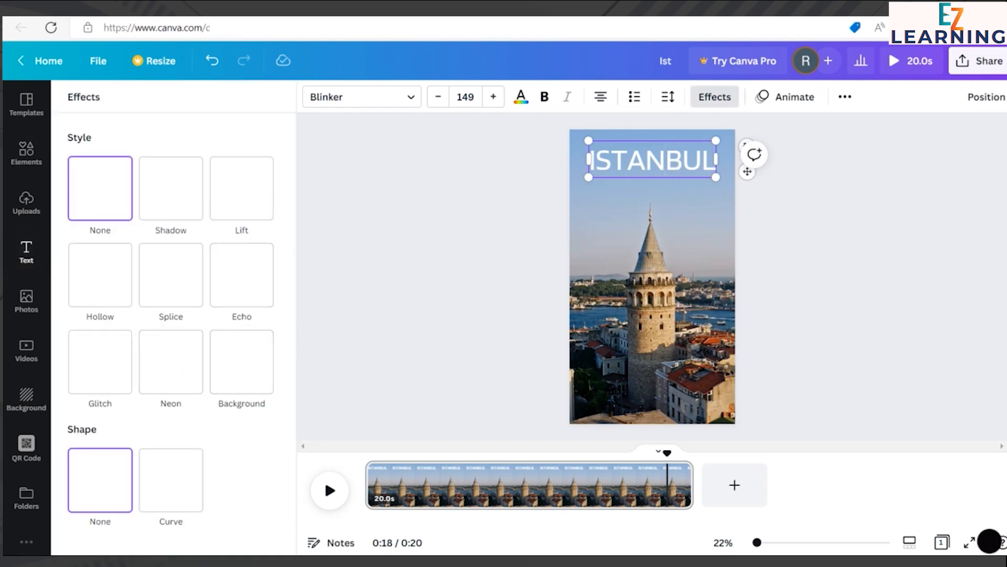
pyautogui.click(162, 281)
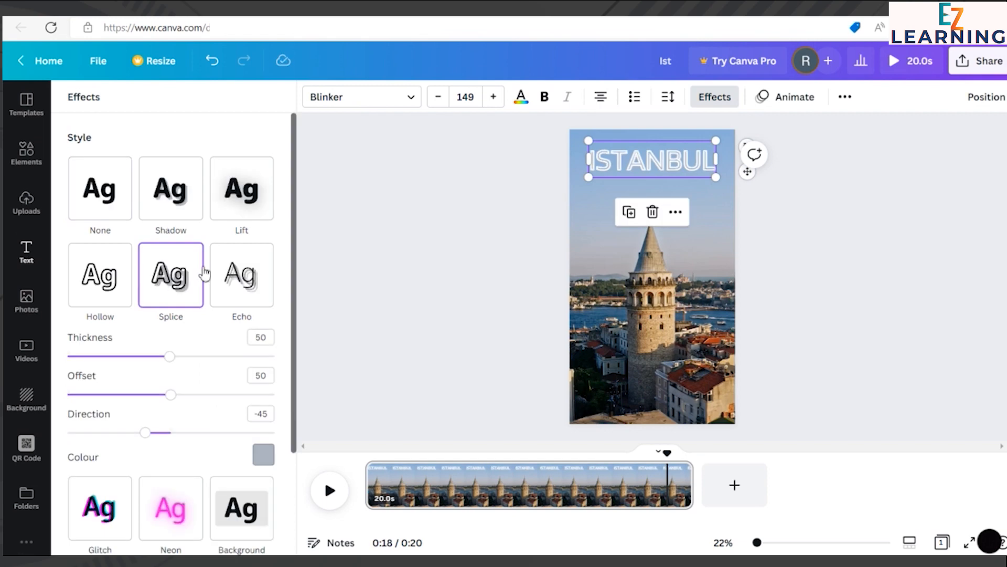
pyautogui.click(189, 212)
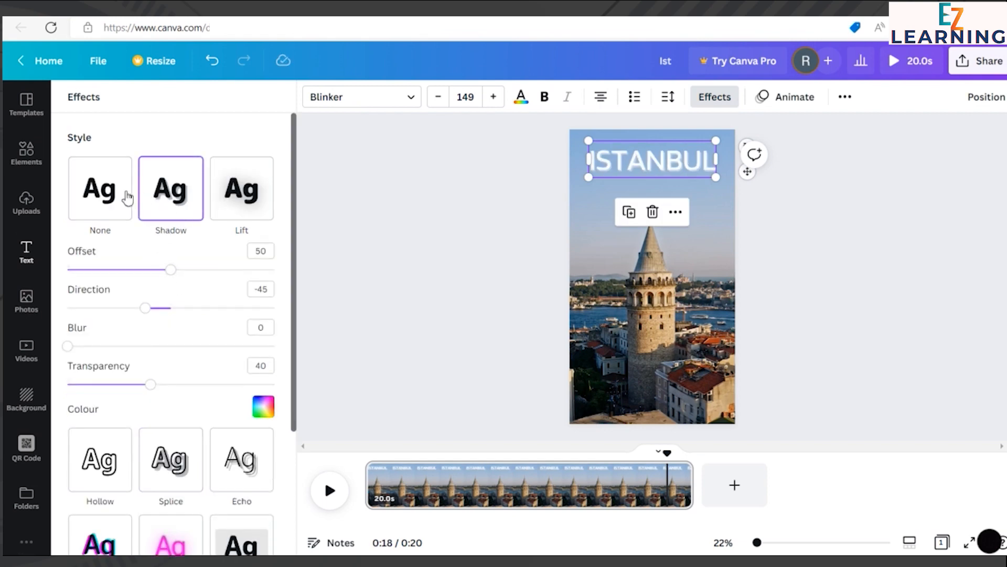
pyautogui.click(111, 190)
pyautogui.click(163, 295)
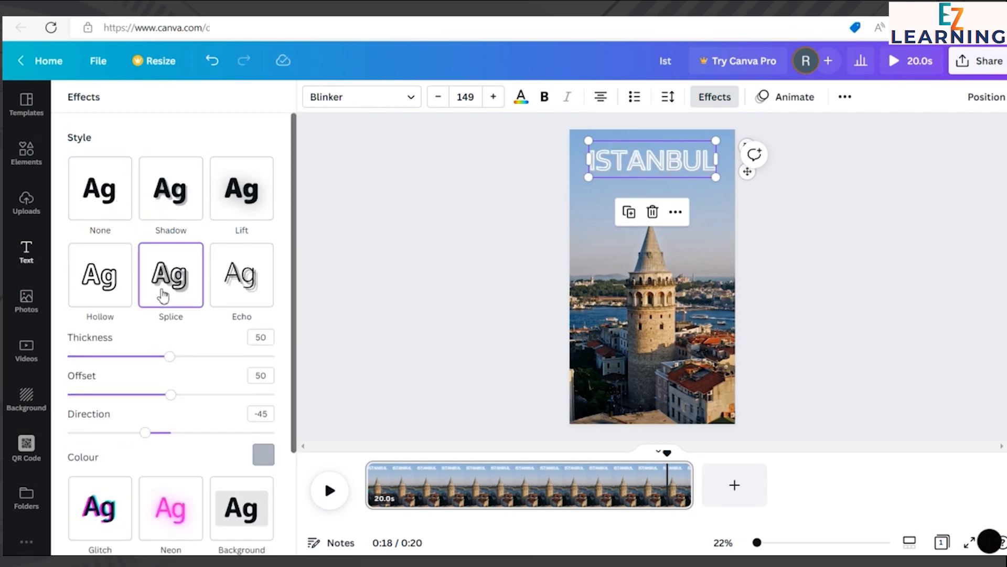
pyautogui.click(364, 213)
pyautogui.click(833, 226)
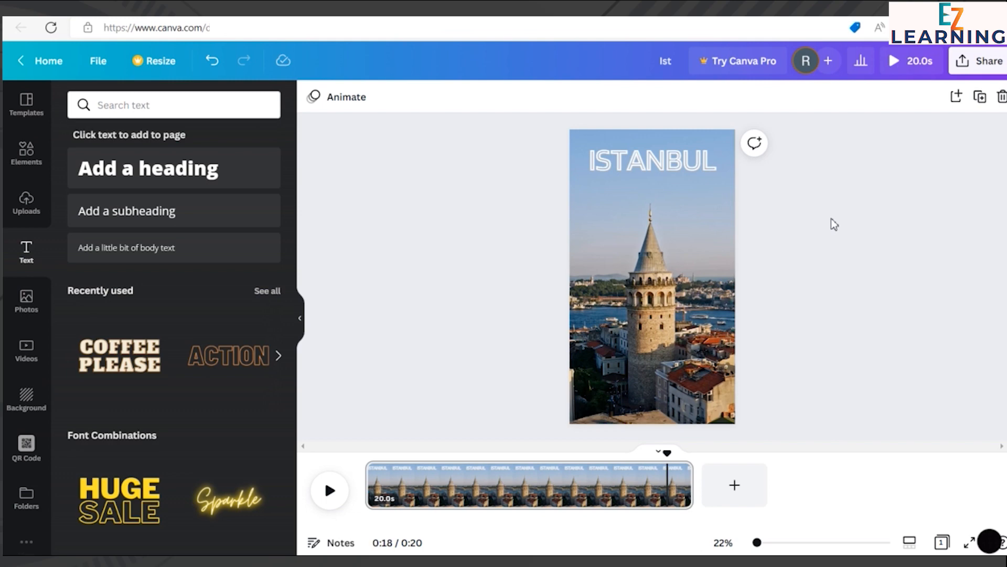
# Step: Try bold on the ISTANBUL heading together with its Splice effect, and remove the bold again
pyautogui.click(710, 174)
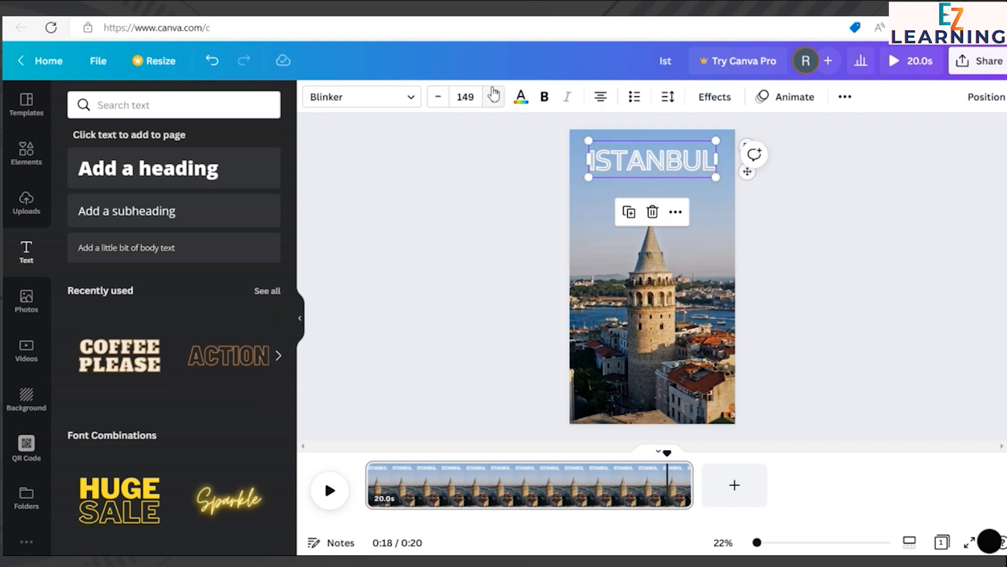
pyautogui.click(544, 99)
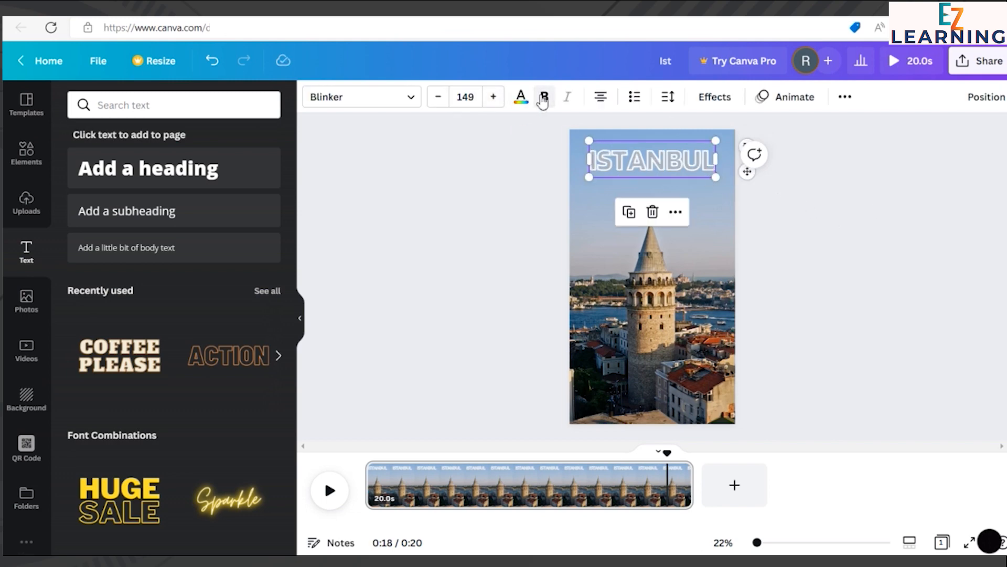
pyautogui.click(543, 100)
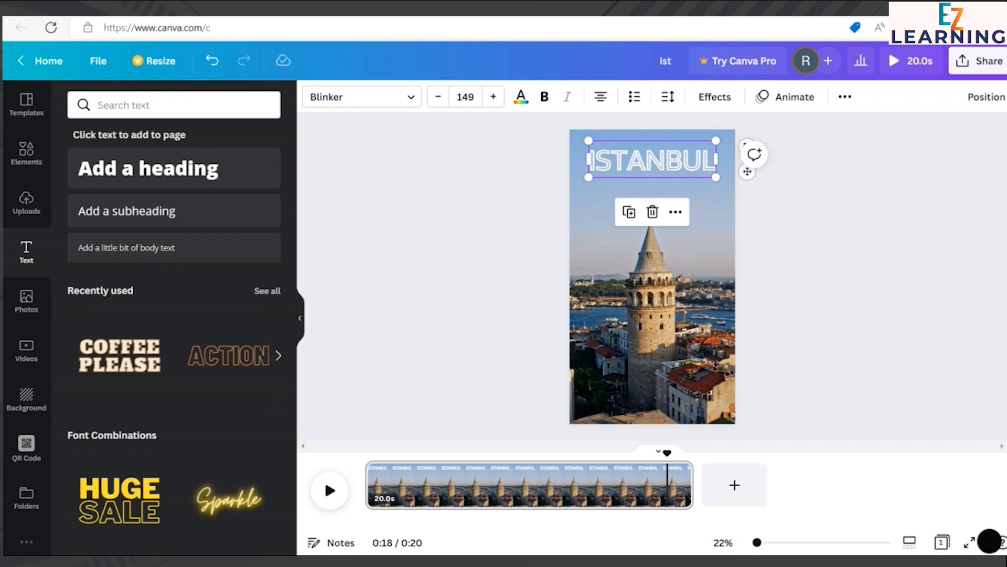
pyautogui.click(831, 425)
# Step: Set the ISTANBUL heading's font size to 150
pyautogui.click(682, 165)
pyautogui.click(494, 97)
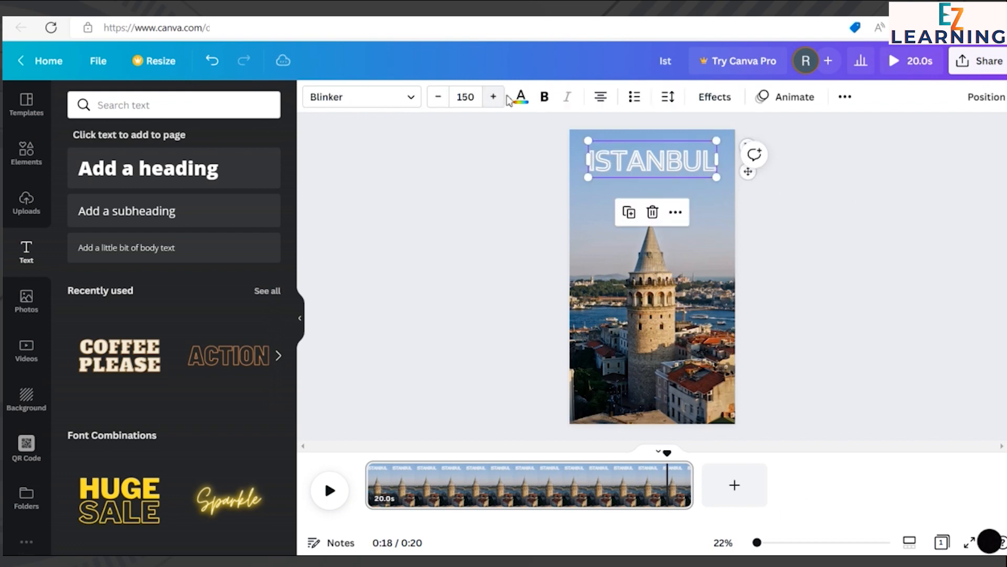
pyautogui.click(858, 182)
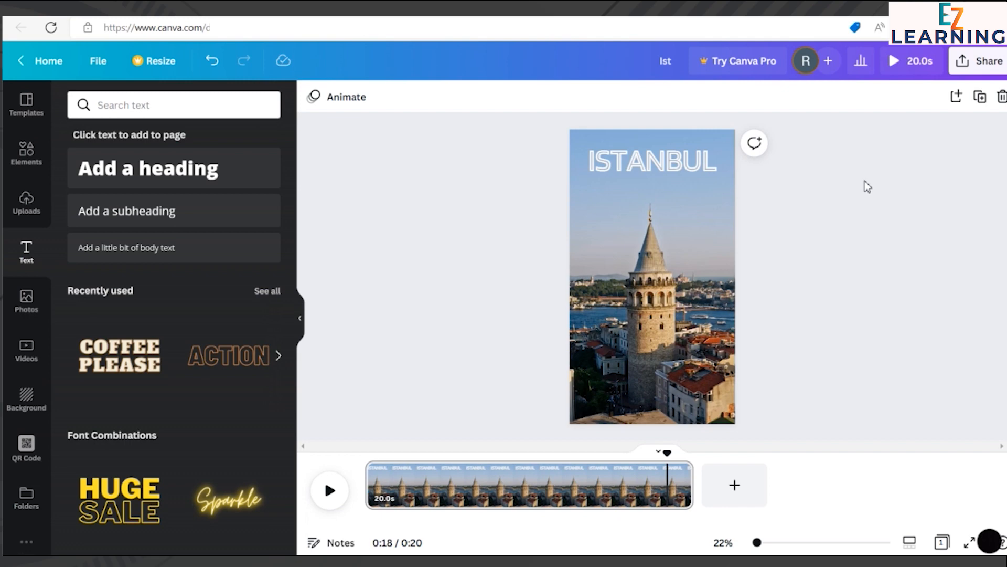
# Step: Return the playhead to the start of the timeline and add a subheading with the text "in a nutshell"
pyautogui.moveTo(669, 472); pyautogui.dragTo(364, 466)
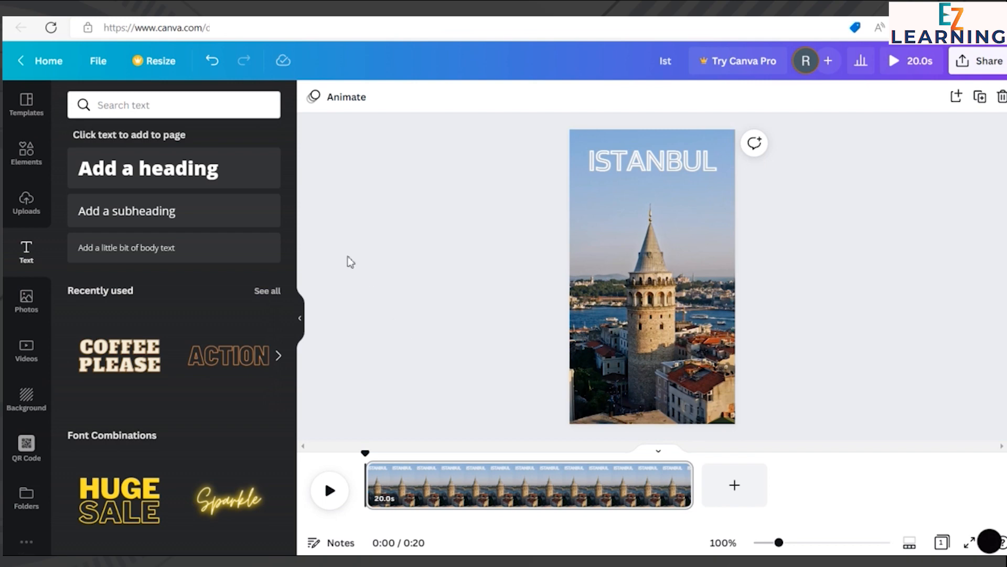
pyautogui.click(229, 217)
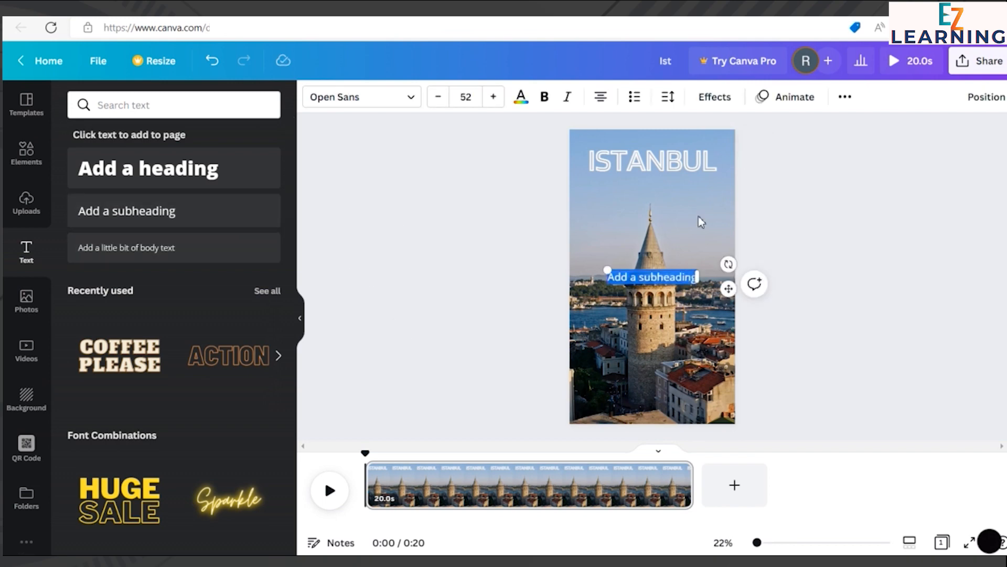
pyautogui.press('BackSpace')
pyautogui.write('in a nutshe')
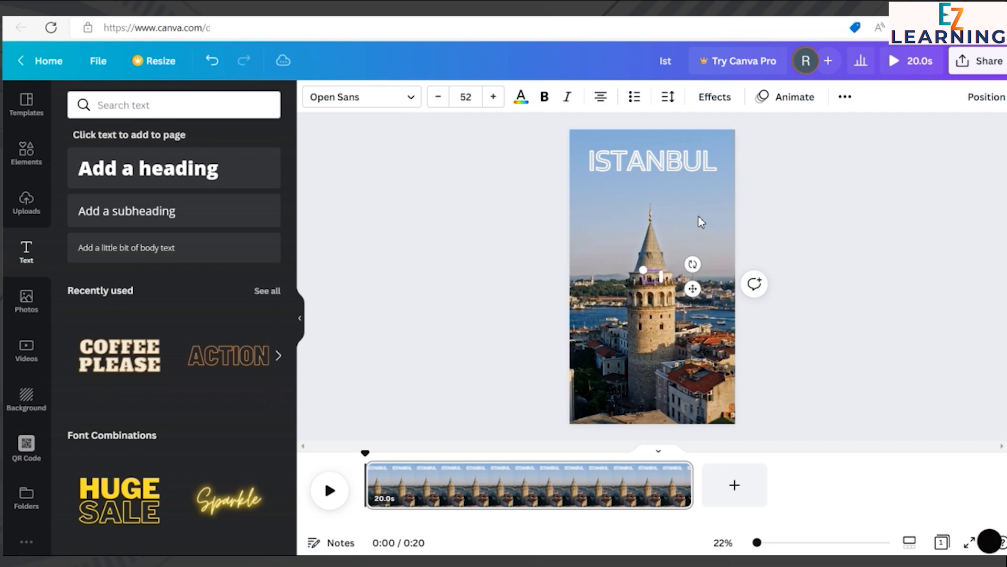
pyautogui.write('l')
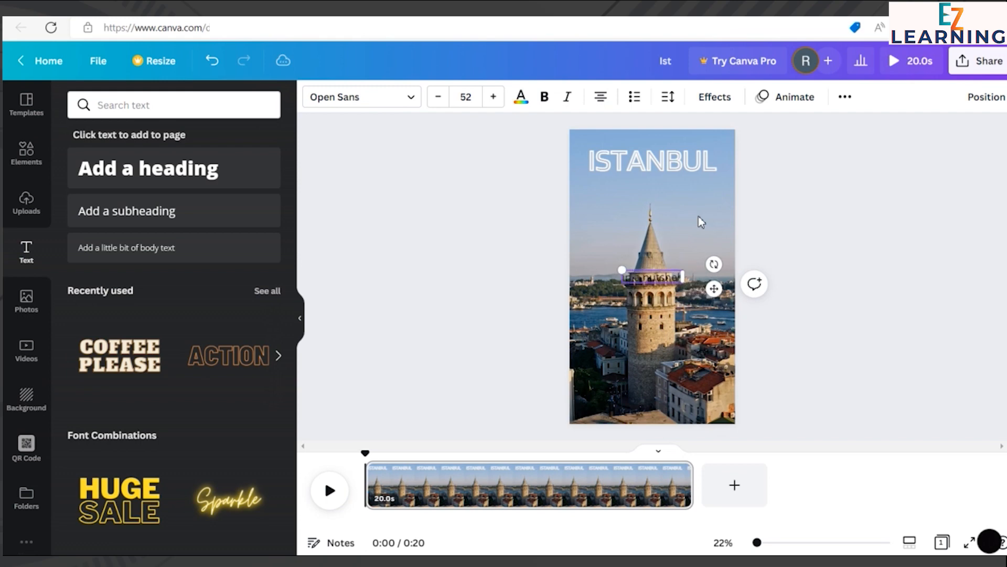
pyautogui.click(773, 283)
# Step: Move the "in a nutshell" subheading directly beneath the ISTANBUL heading, centred, and enlarge it to font size 71
pyautogui.moveTo(675, 283); pyautogui.dragTo(677, 188)
pyautogui.click(497, 97)
pyautogui.click(498, 97)
pyautogui.click(497, 97)
pyautogui.click(497, 97)
pyautogui.click(498, 97)
pyautogui.click(494, 98)
pyautogui.moveTo(623, 191); pyautogui.dragTo(663, 194)
pyautogui.click(824, 179)
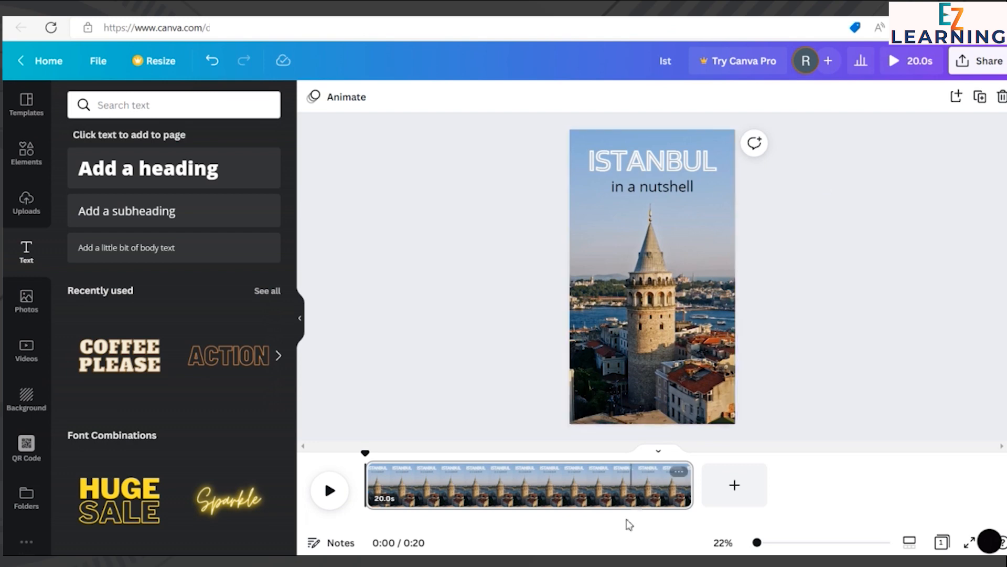
# Step: Change the "in a nutshell" subheading's font to Black Bones
pyautogui.click(689, 192)
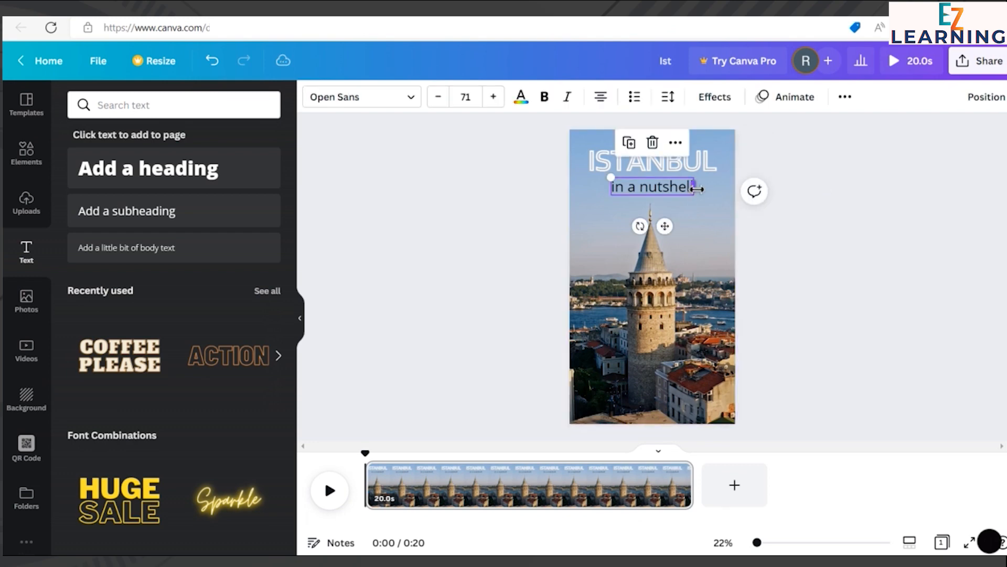
pyautogui.click(546, 96)
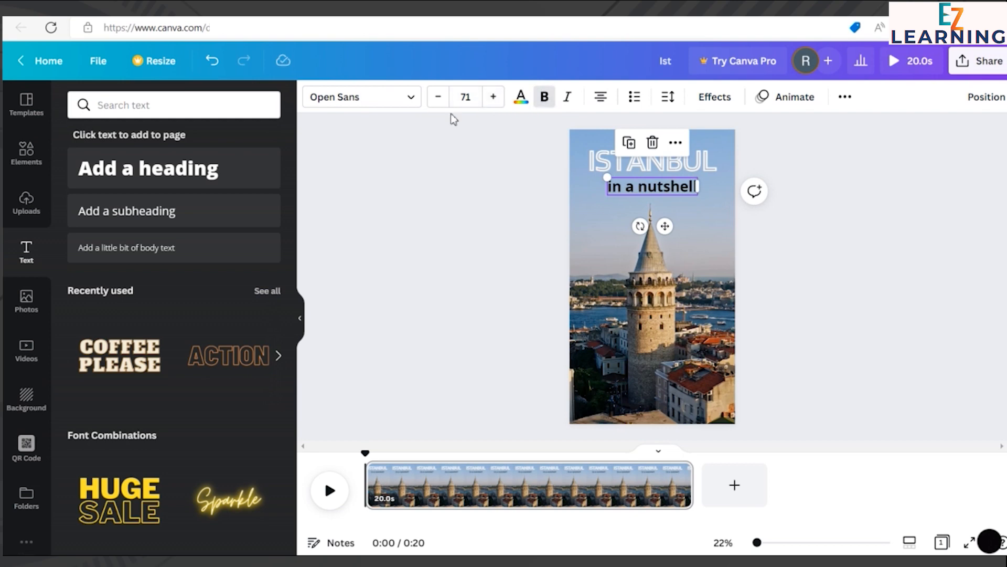
pyautogui.click(398, 98)
pyautogui.scroll(1, 157, 221)
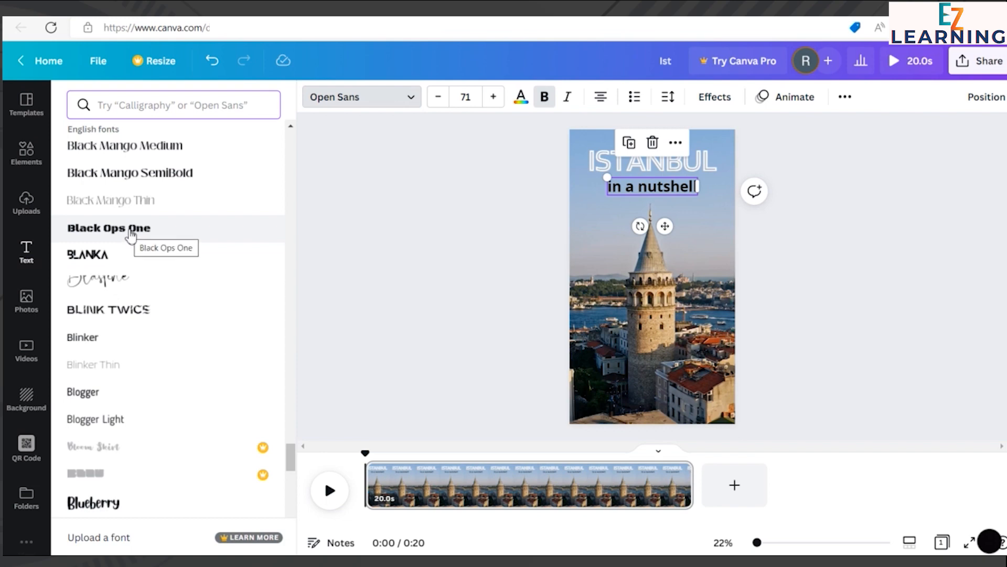
pyautogui.scroll(3, 129, 272)
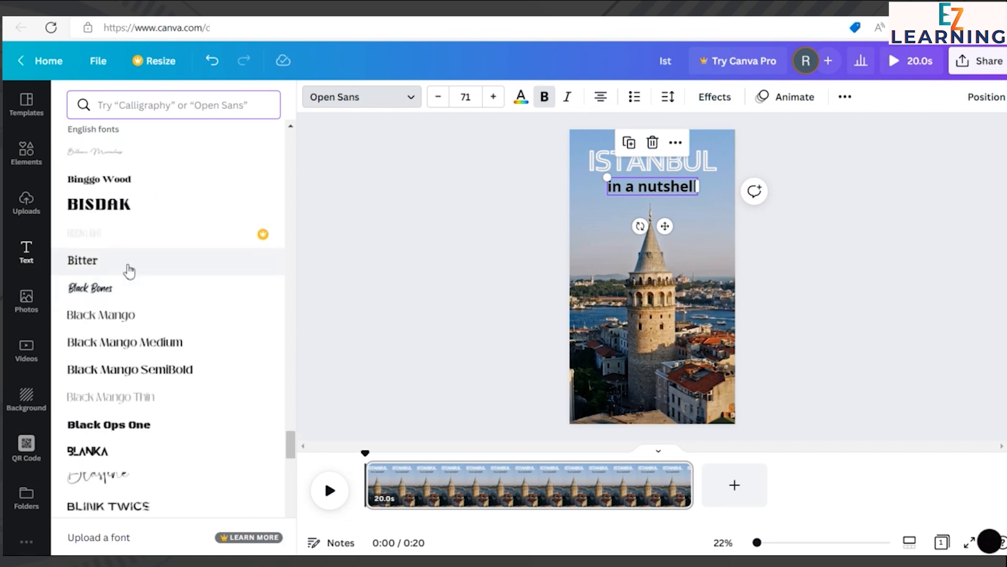
pyautogui.scroll(-1, 132, 225)
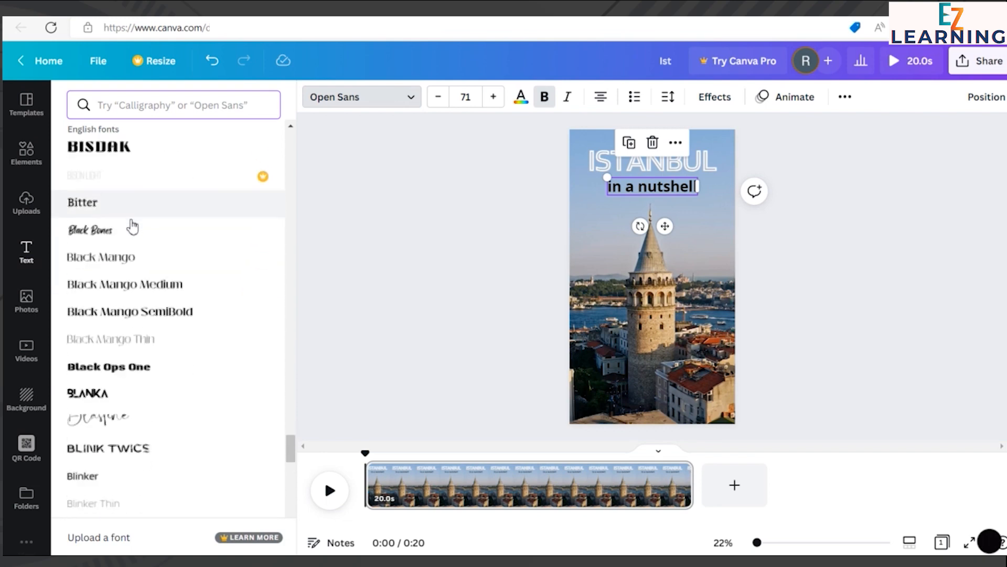
pyautogui.click(132, 208)
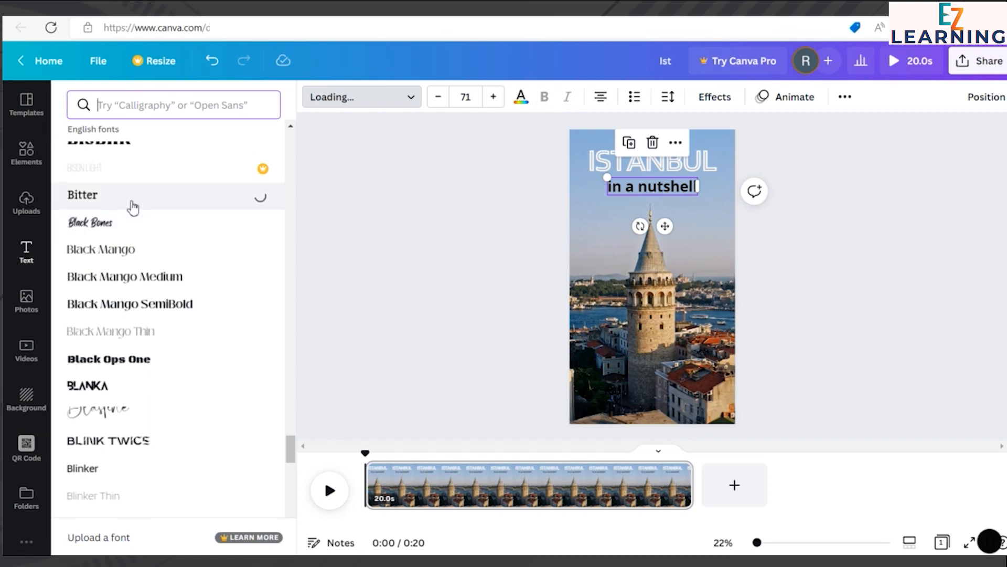
pyautogui.click(133, 232)
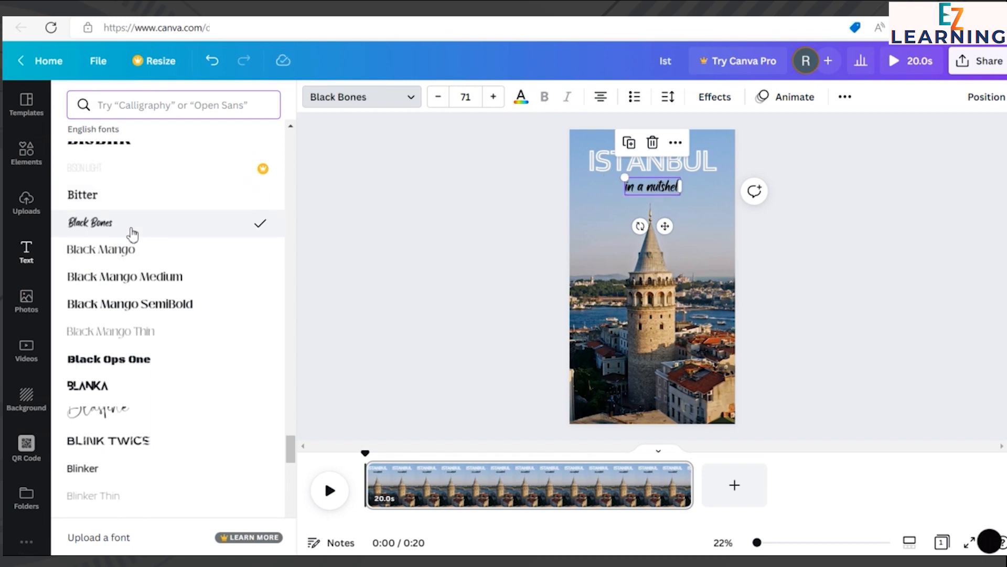
pyautogui.click(348, 194)
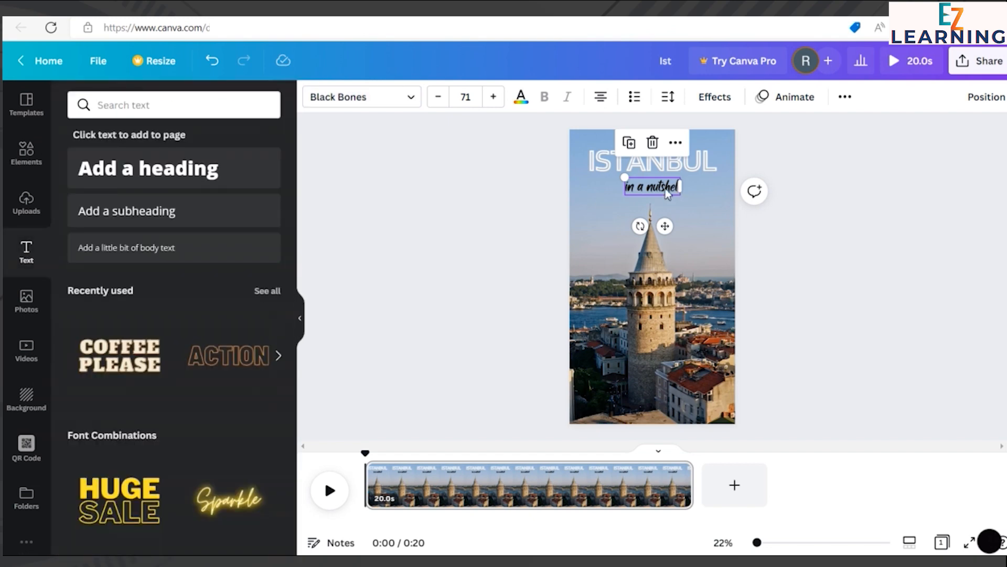
# Step: Enlarge the "in a nutshell" subheading to font size 116 and keep it centred beneath the ISTANBUL heading
pyautogui.moveTo(628, 195); pyautogui.dragTo(599, 203)
pyautogui.moveTo(670, 195); pyautogui.dragTo(681, 195)
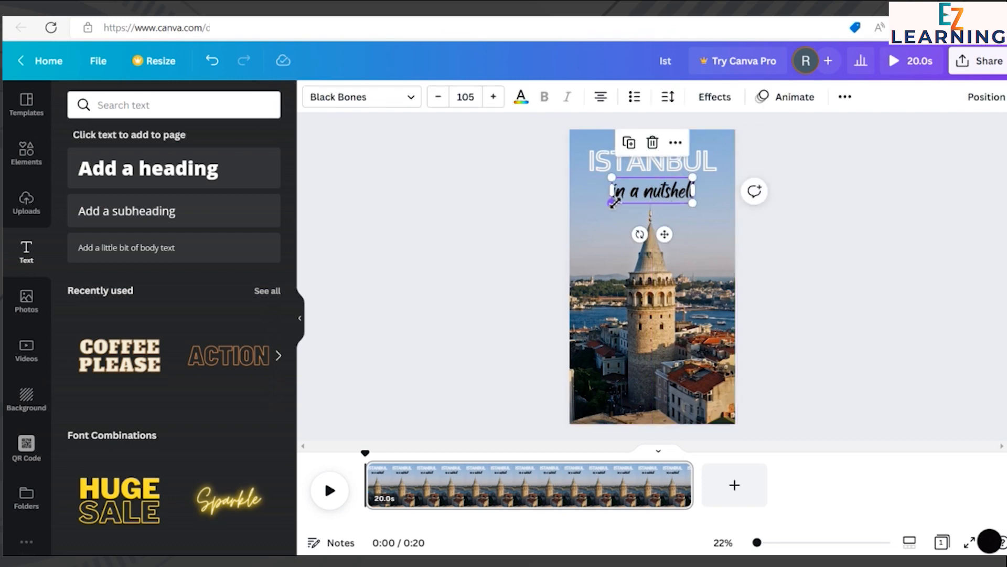
pyautogui.moveTo(614, 202); pyautogui.dragTo(603, 210)
pyautogui.moveTo(668, 196); pyautogui.dragTo(672, 193)
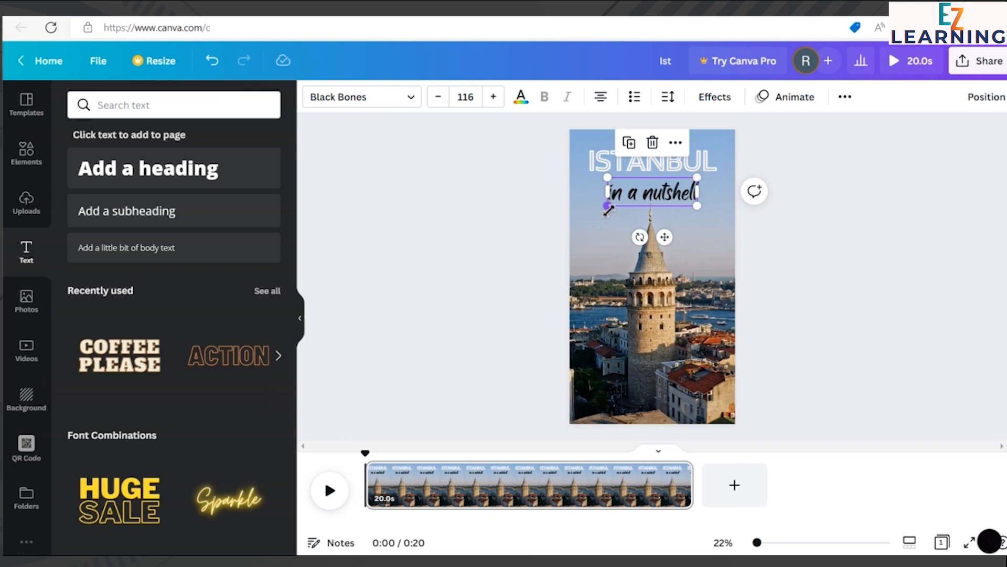
# Step: Tilt the "in a nutshell" subheading slightly counter-clockwise and adjust its position just below the ISTANBUL heading
pyautogui.moveTo(637, 236); pyautogui.dragTo(671, 287)
pyautogui.click(893, 189)
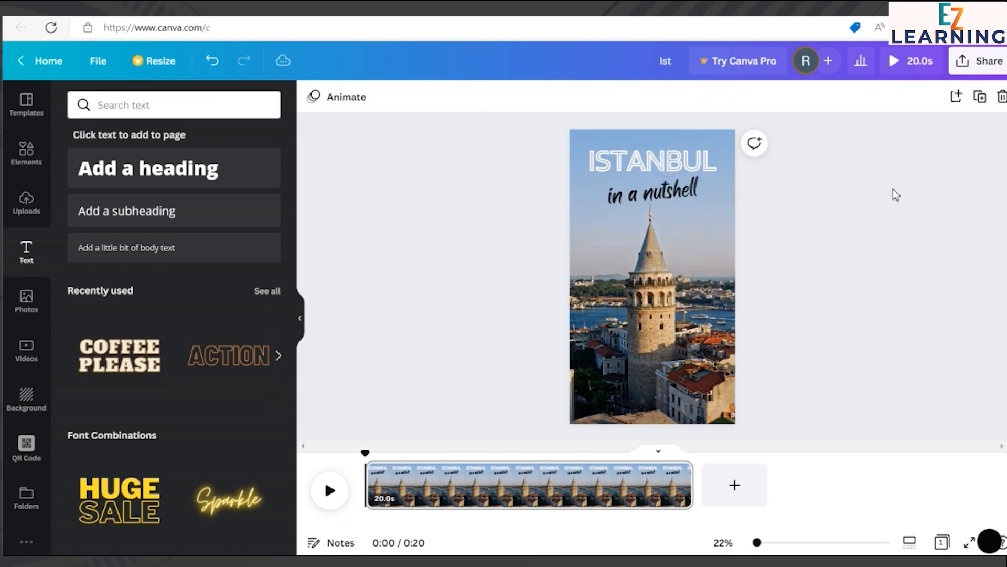
pyautogui.moveTo(682, 198); pyautogui.dragTo(673, 199)
pyautogui.click(845, 201)
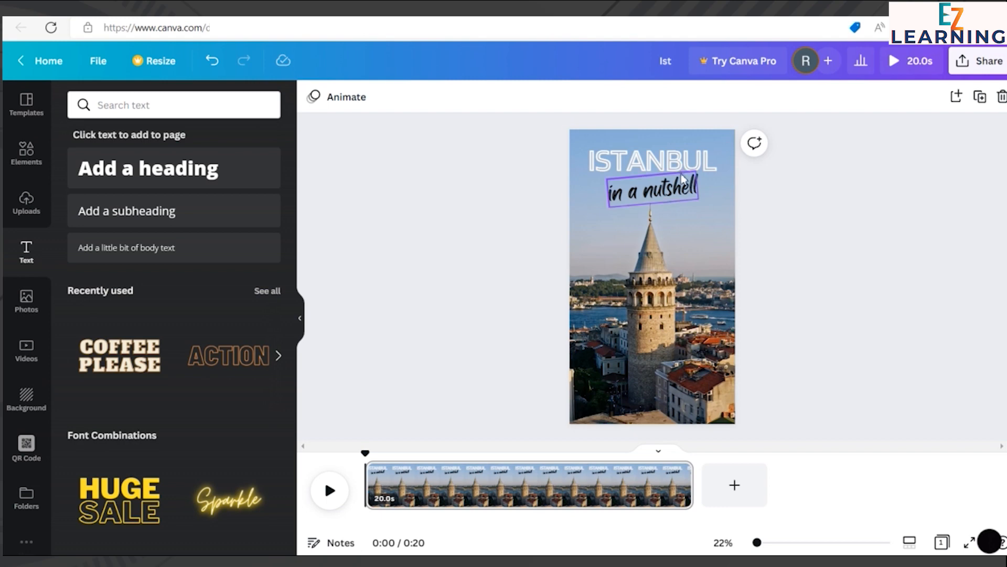
pyautogui.moveTo(682, 190); pyautogui.dragTo(677, 186)
pyautogui.click(833, 181)
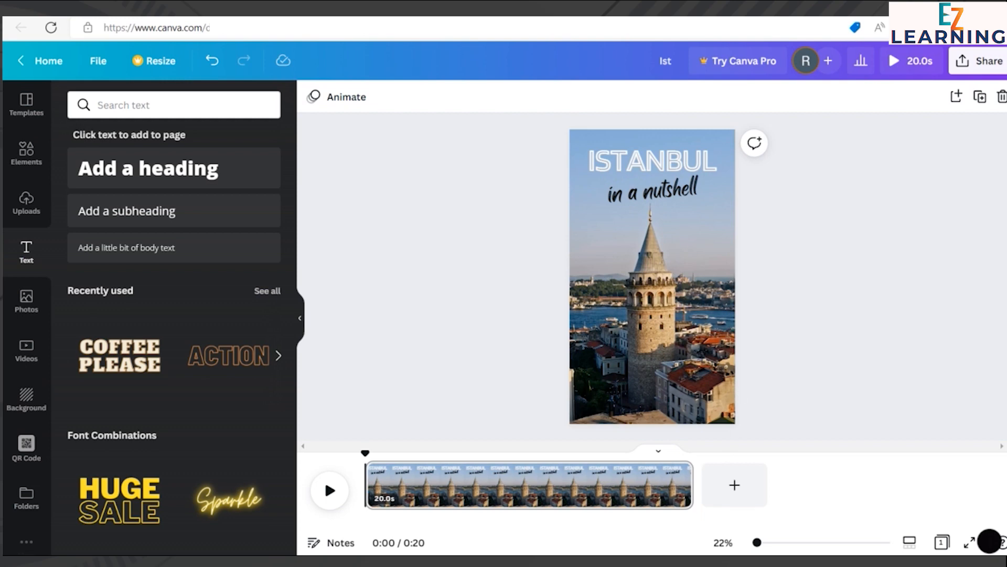
# Step: Enlarge the tilted subheading to font size 127 and reposition it between the ISTANBUL heading and the tower tip
pyautogui.click(624, 195)
pyautogui.moveTo(611, 211); pyautogui.dragTo(606, 216)
pyautogui.click(793, 198)
pyautogui.moveTo(687, 196); pyautogui.dragTo(691, 194)
pyautogui.click(899, 213)
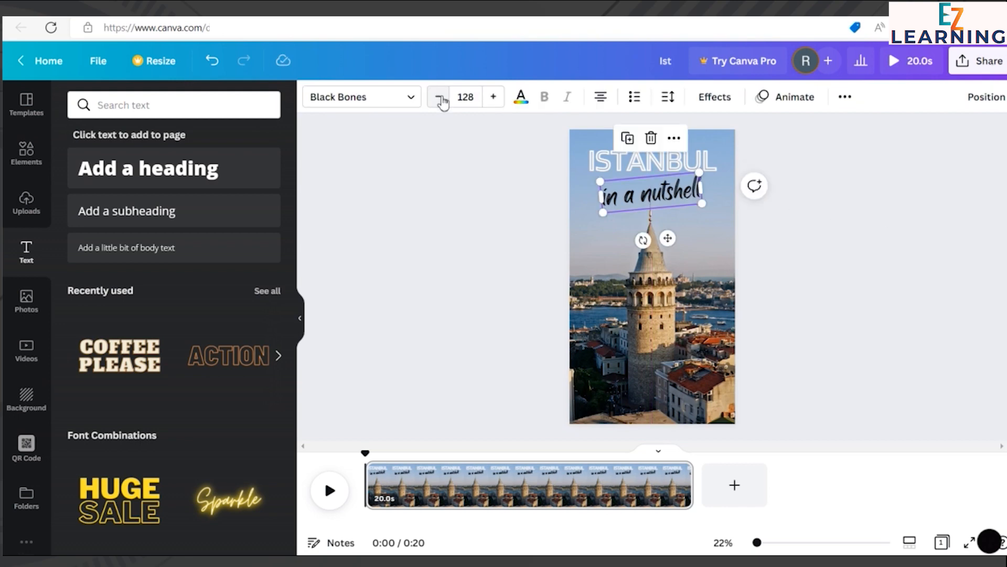
pyautogui.click(442, 99)
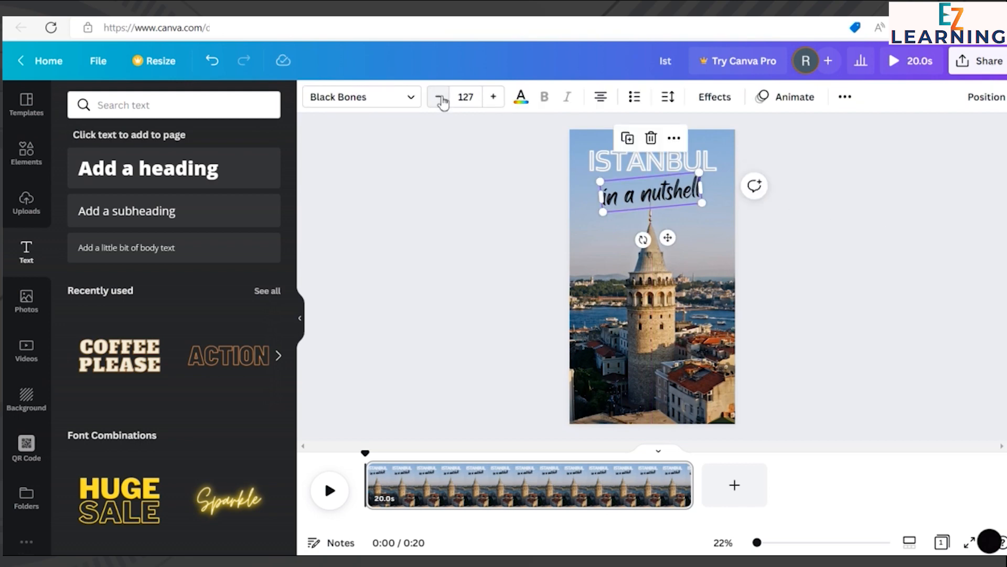
pyautogui.click(476, 197)
pyautogui.click(679, 206)
pyautogui.click(839, 209)
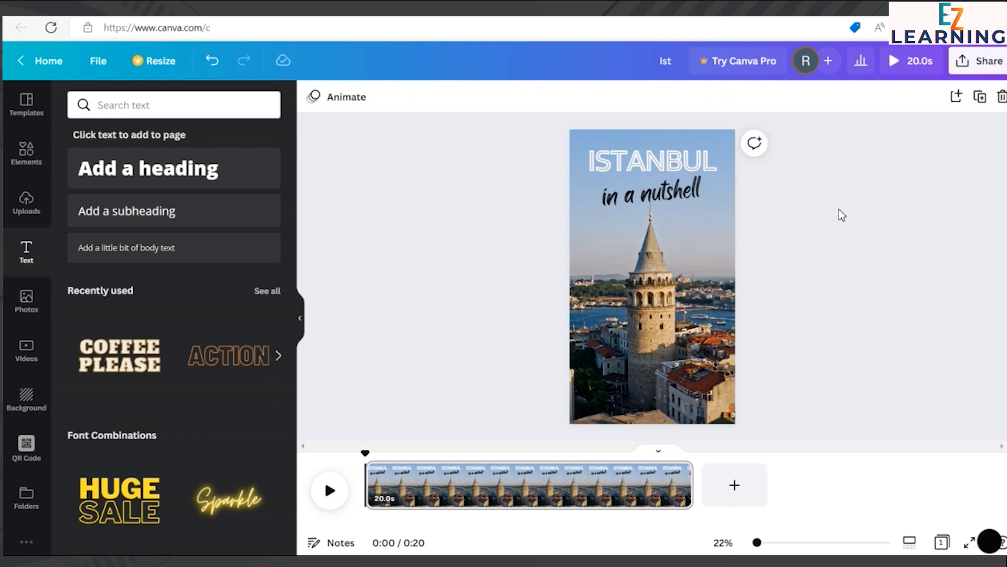
pyautogui.click(681, 201)
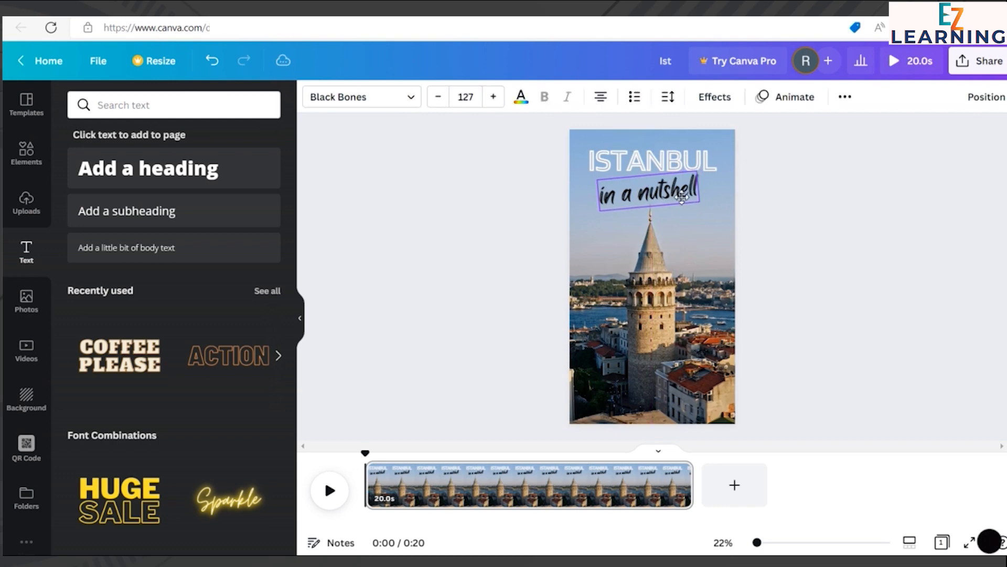
pyautogui.click(826, 217)
# Step: Apply a Shadow effect with transparency 37 to the "in a nutshell" subheading and re-centre the text beneath the heading
pyautogui.click(679, 203)
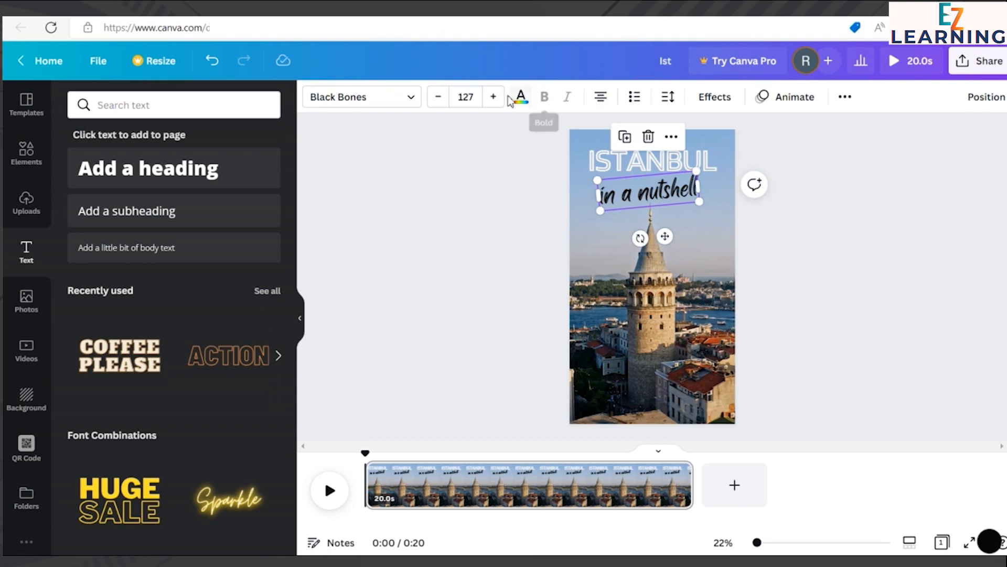
pyautogui.click(715, 100)
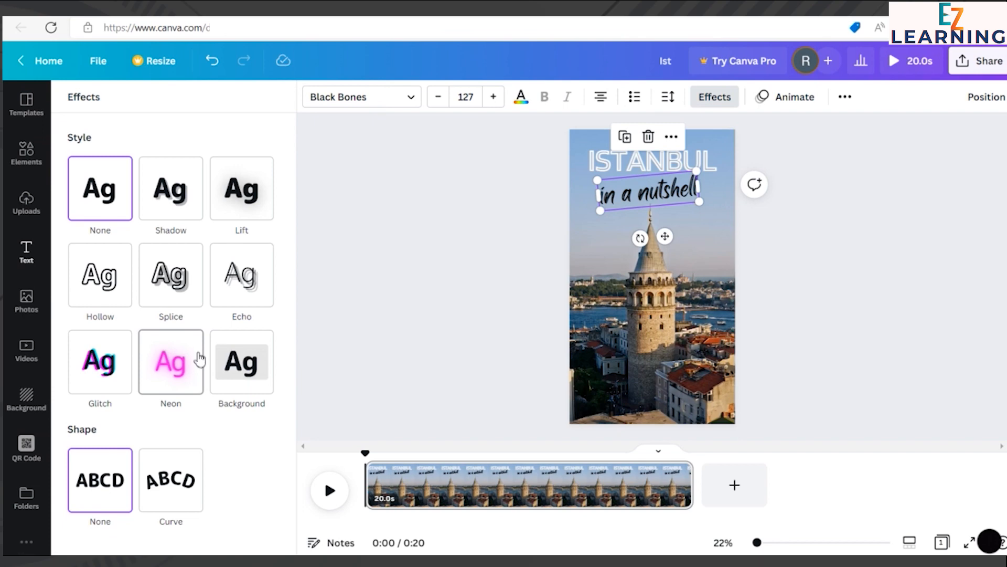
pyautogui.click(190, 219)
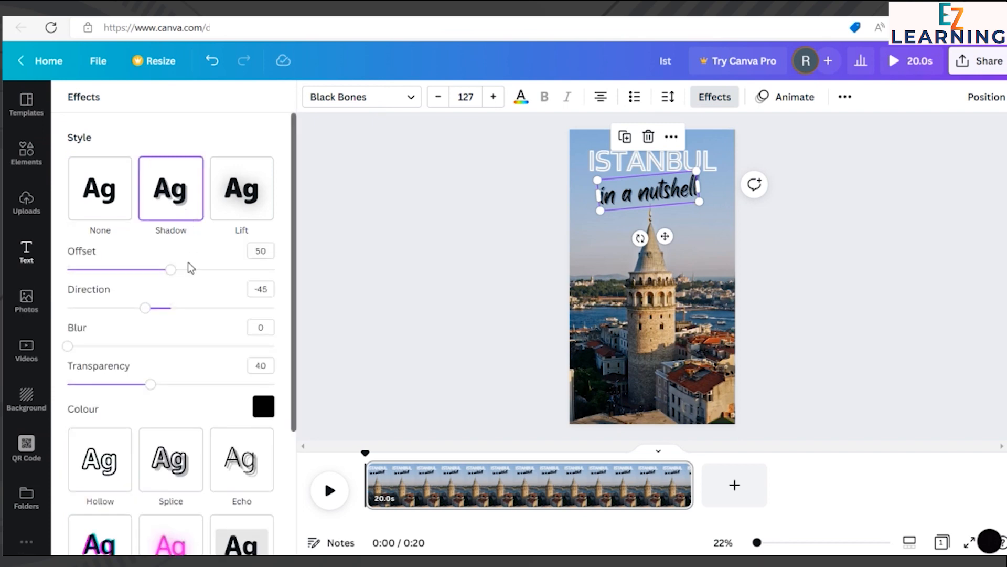
pyautogui.moveTo(178, 277)
pyautogui.mouseDown()
pyautogui.moveTo(258, 272)
pyautogui.moveTo(142, 274)
pyautogui.moveTo(178, 282)
pyautogui.moveTo(170, 273)
pyautogui.mouseUp()
pyautogui.moveTo(71, 347); pyautogui.dragTo(29, 351)
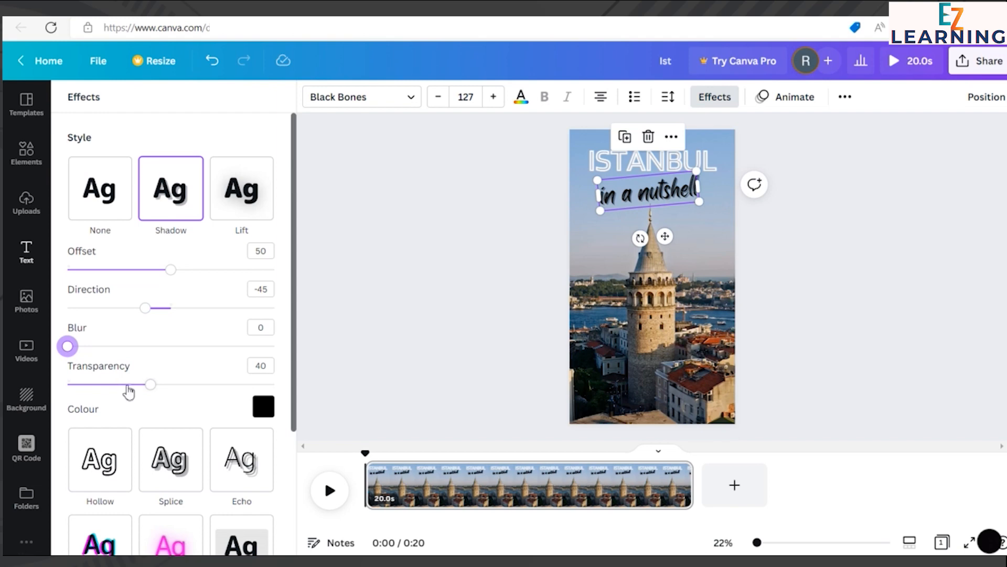
pyautogui.moveTo(152, 386)
pyautogui.mouseDown()
pyautogui.moveTo(189, 384)
pyautogui.moveTo(82, 385)
pyautogui.moveTo(144, 385)
pyautogui.mouseUp()
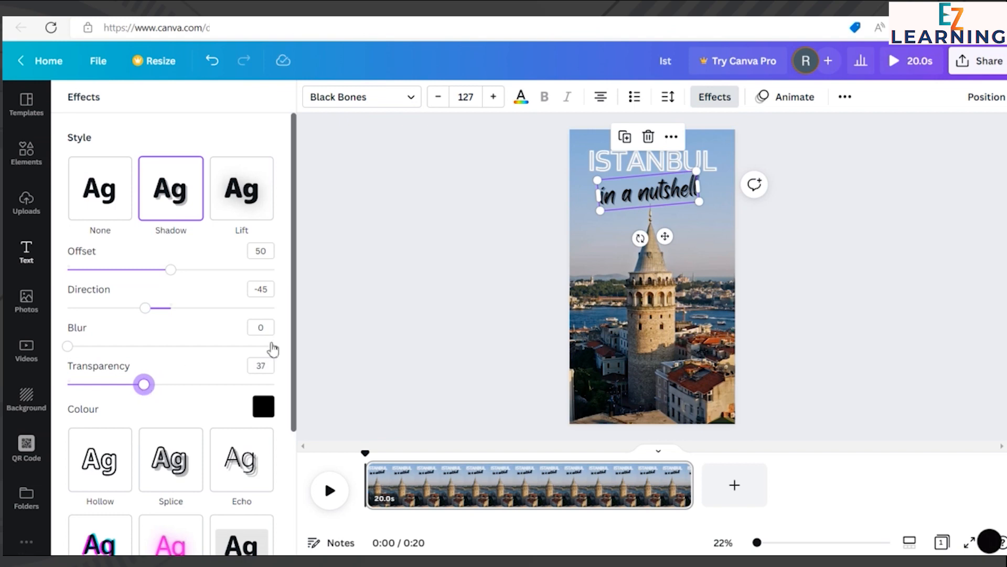
pyautogui.click(841, 255)
pyautogui.moveTo(678, 197); pyautogui.dragTo(681, 198)
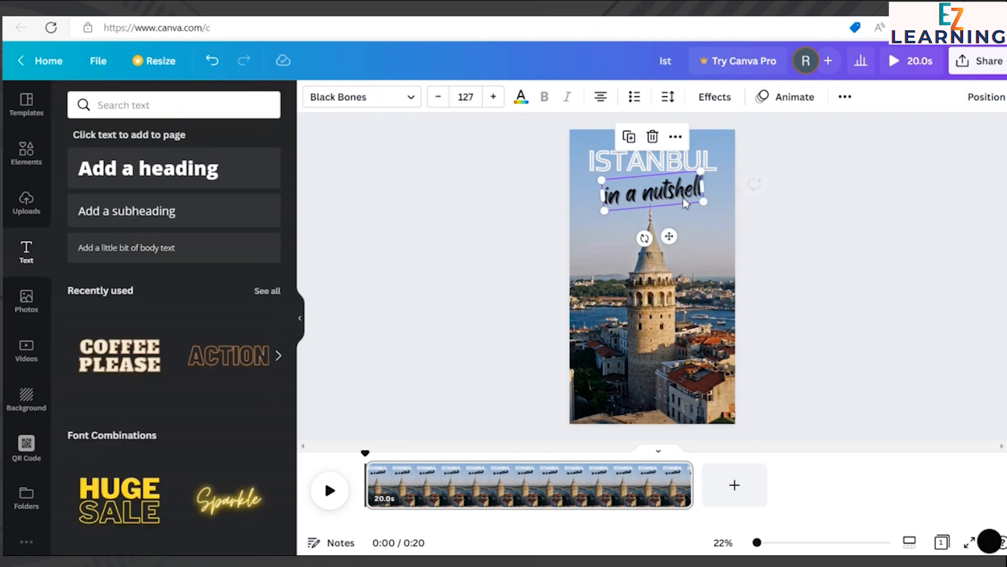
pyautogui.click(845, 181)
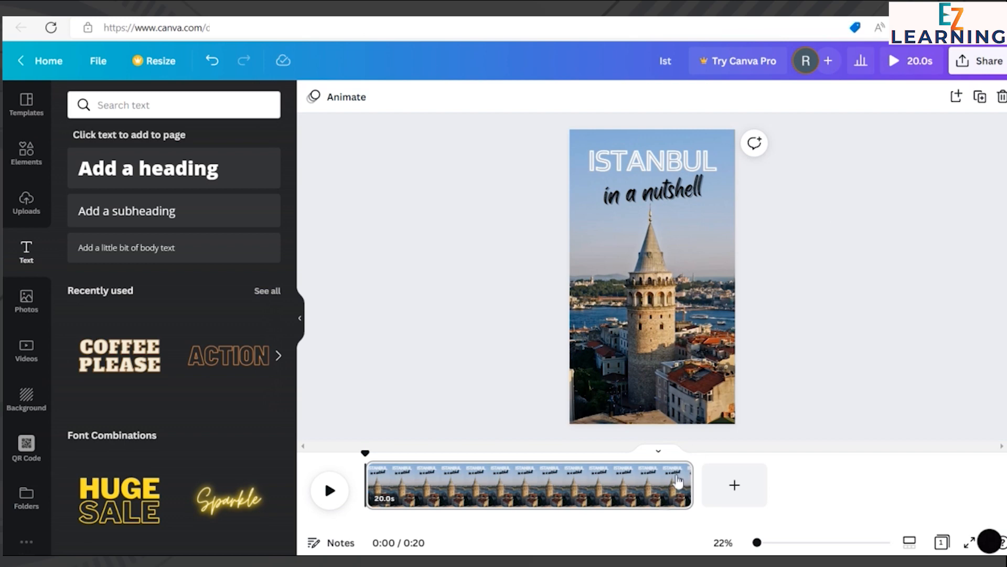
# Step: Change the "in a nutshell" subheading's text colour to the custom dark shade #342C2C
pyautogui.click(693, 197)
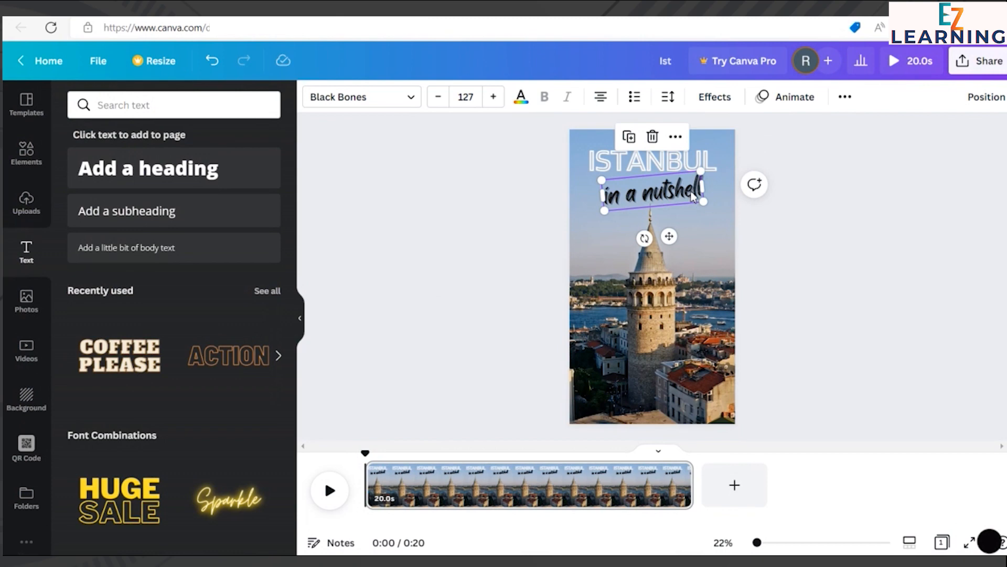
pyautogui.click(522, 97)
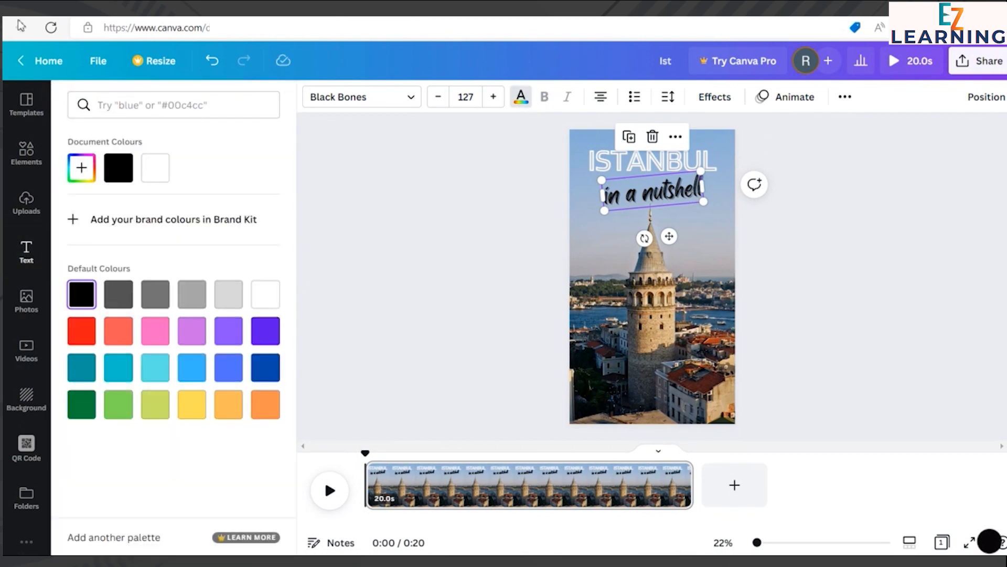
pyautogui.click(117, 295)
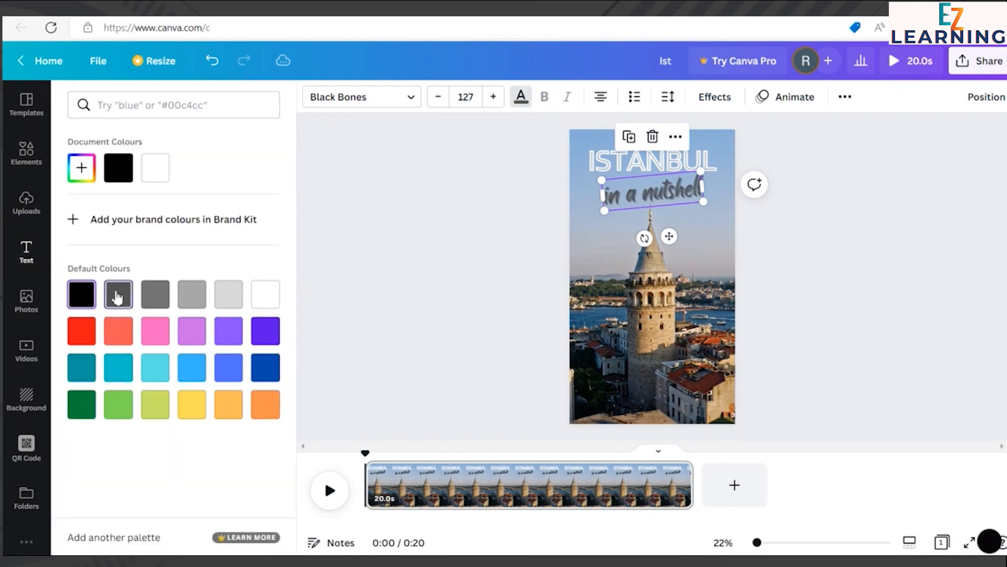
pyautogui.click(82, 168)
pyautogui.moveTo(83, 254); pyautogui.dragTo(108, 259)
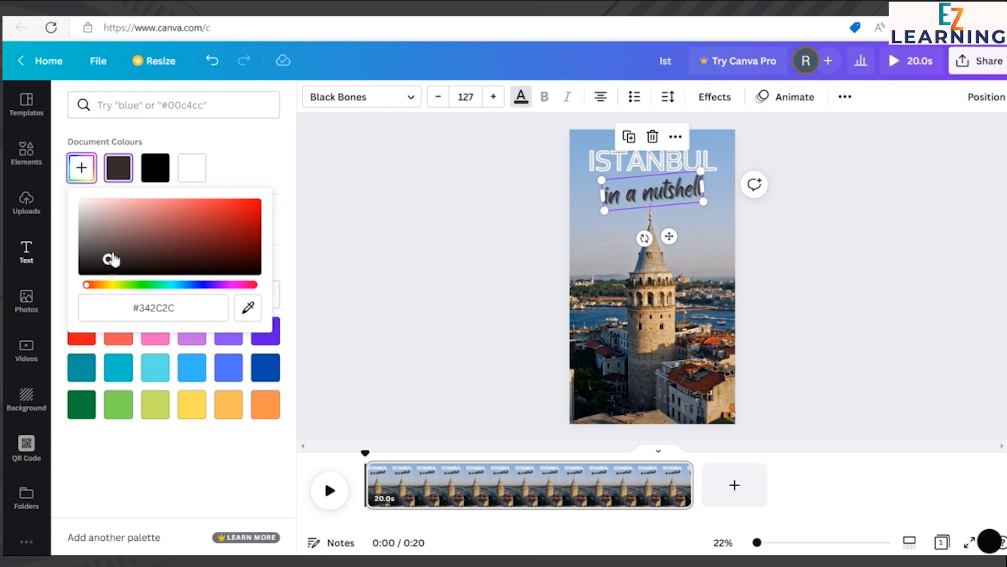
pyautogui.click(376, 187)
pyautogui.click(845, 183)
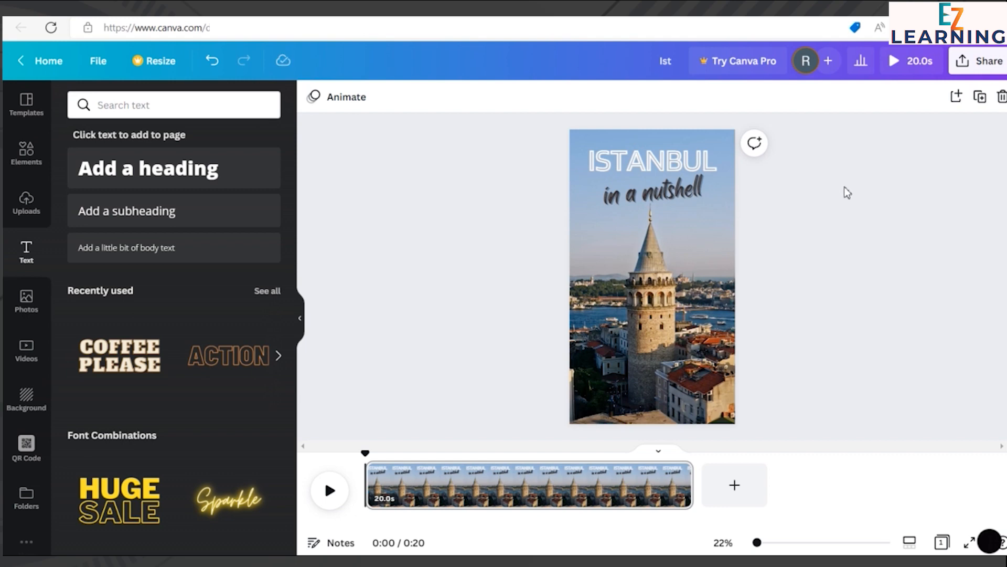
# Step: Apply the Burst text animation to the "in a nutshell" subheading, playing on enter
pyautogui.click(674, 184)
pyautogui.click(781, 99)
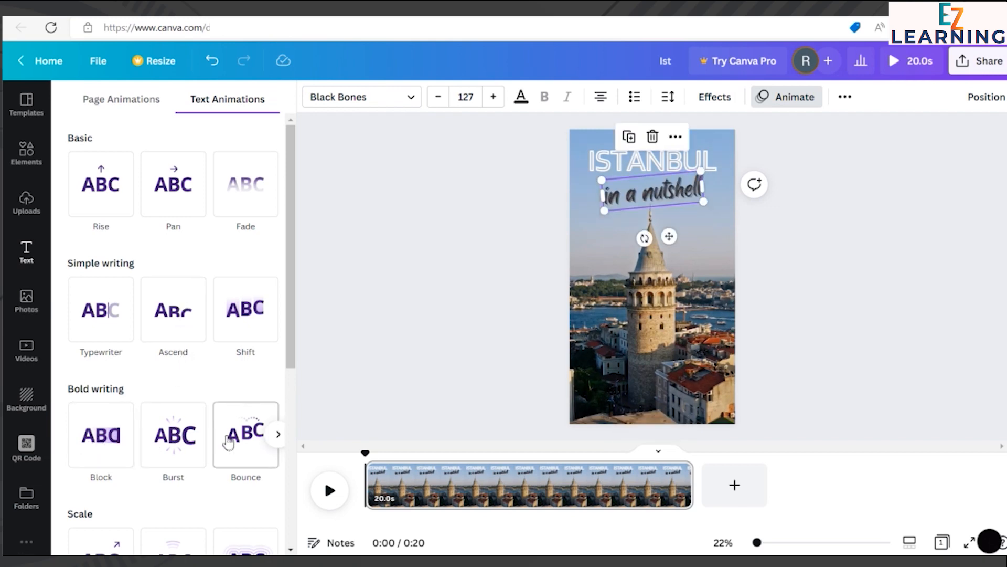
pyautogui.click(183, 449)
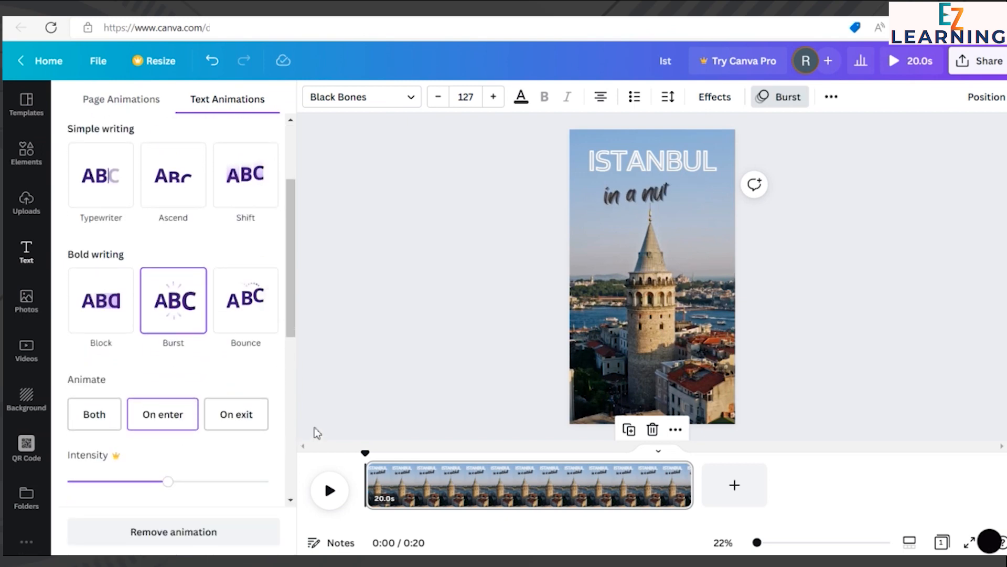
pyautogui.click(863, 277)
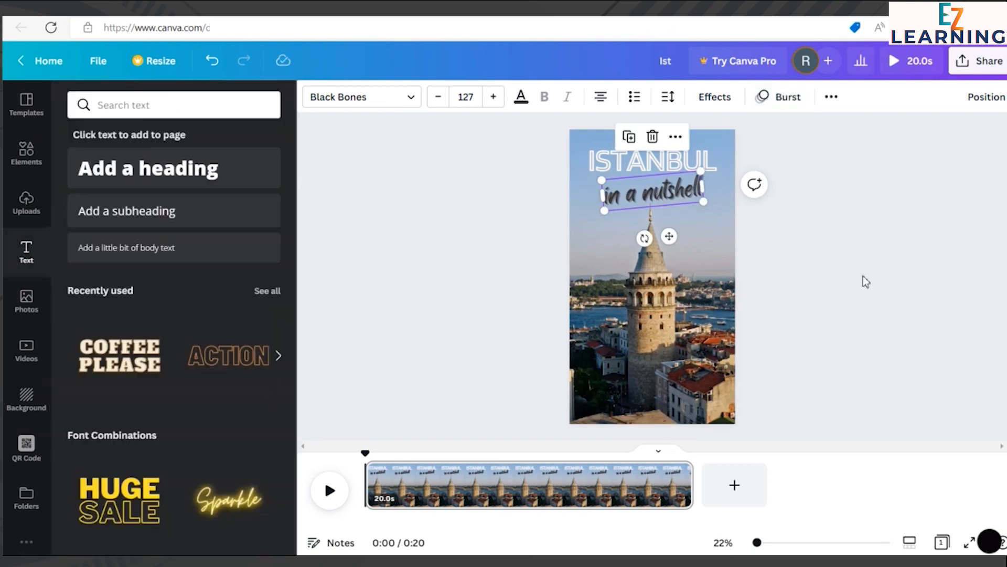
# Step: Try the Stomp text animation on the "in a nutshell" subheading and switch it back to Burst
pyautogui.click(355, 238)
pyautogui.click(640, 210)
pyautogui.click(767, 100)
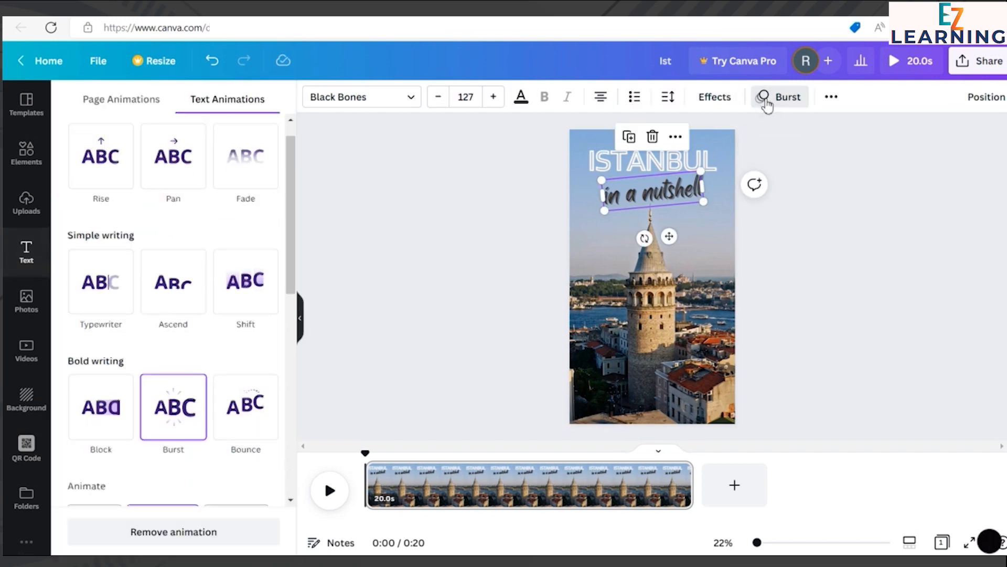
pyautogui.scroll(-5, 279, 417)
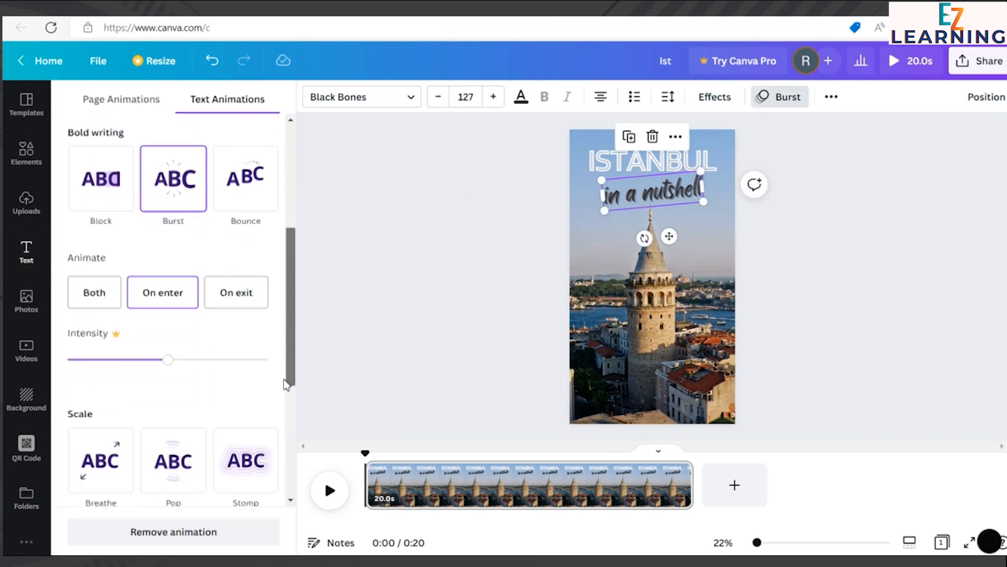
pyautogui.scroll(1, 278, 415)
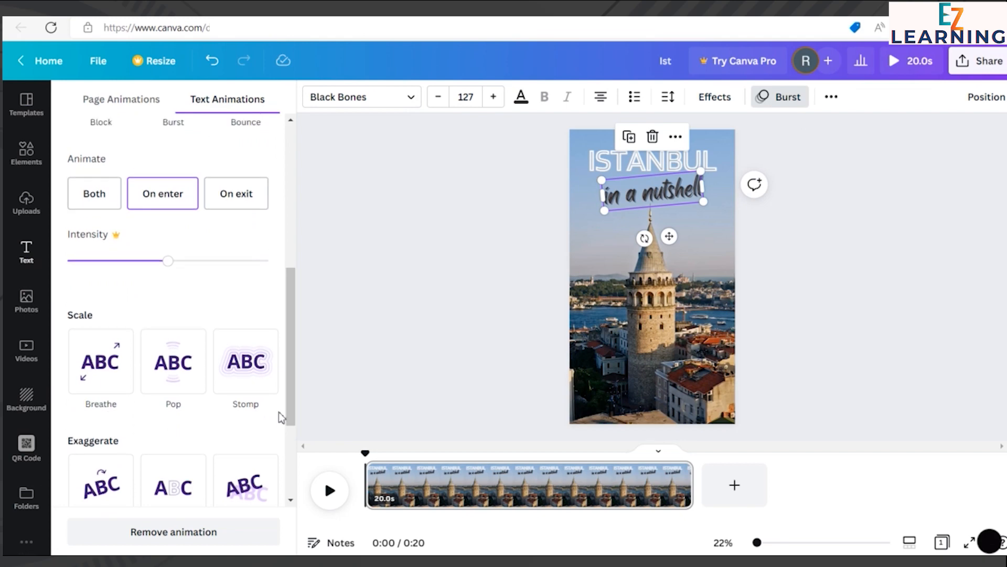
pyautogui.click(167, 373)
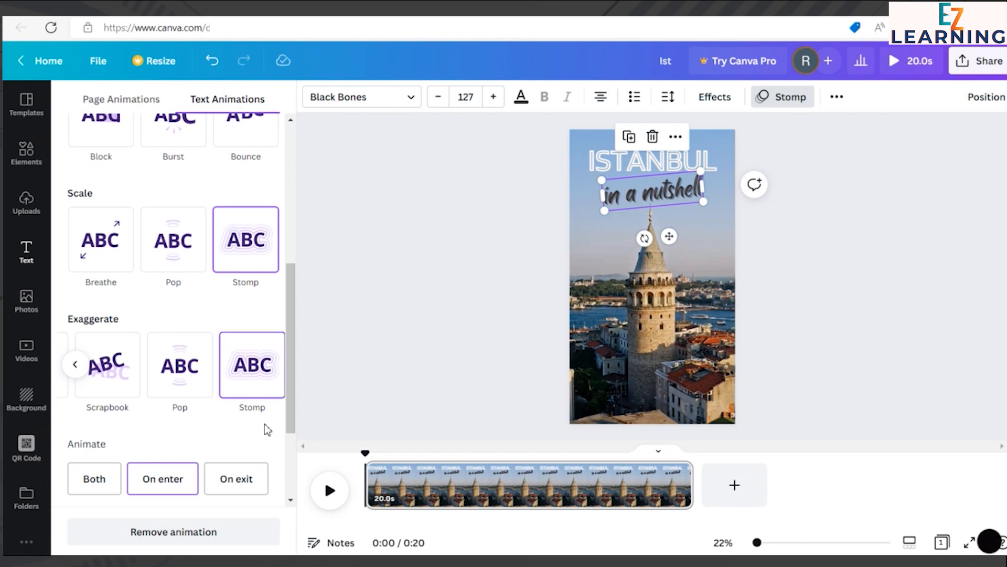
pyautogui.scroll(3, 182, 330)
pyautogui.click(175, 247)
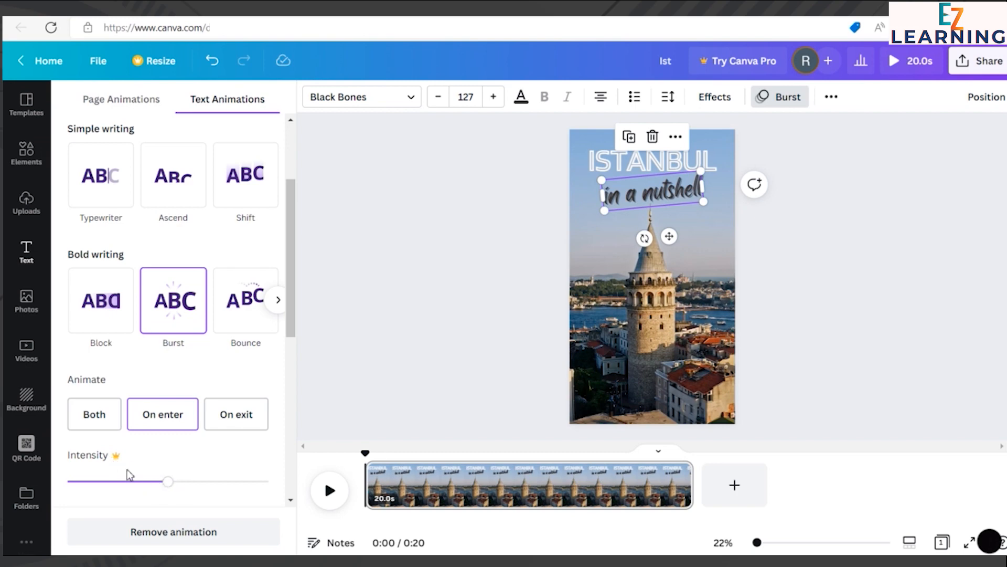
# Step: Try to raise the intensity of the subheading's Burst animation, dismiss the upgrade offer and deselect the text
pyautogui.click(196, 481)
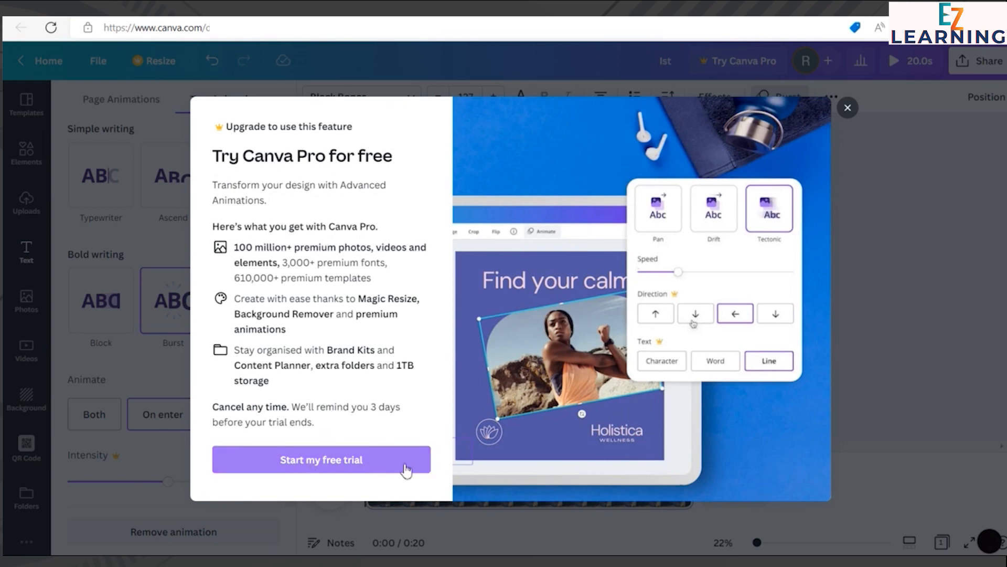
pyautogui.click(848, 108)
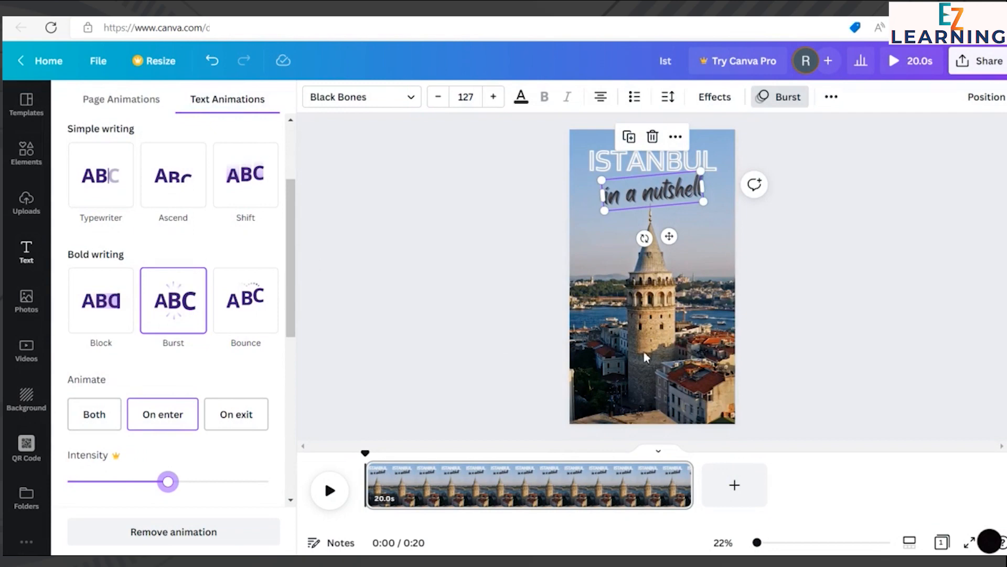
pyautogui.click(850, 225)
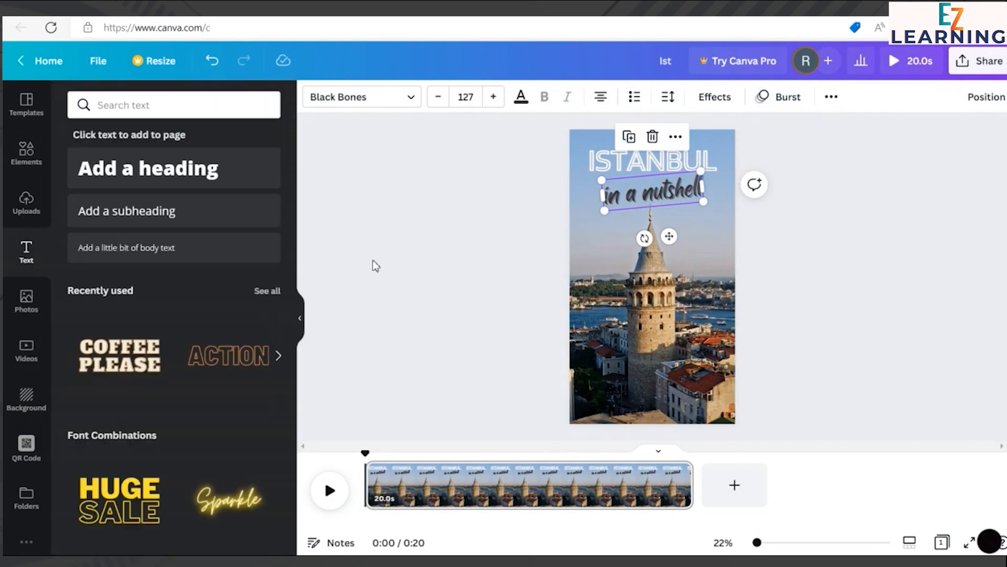
pyautogui.click(396, 253)
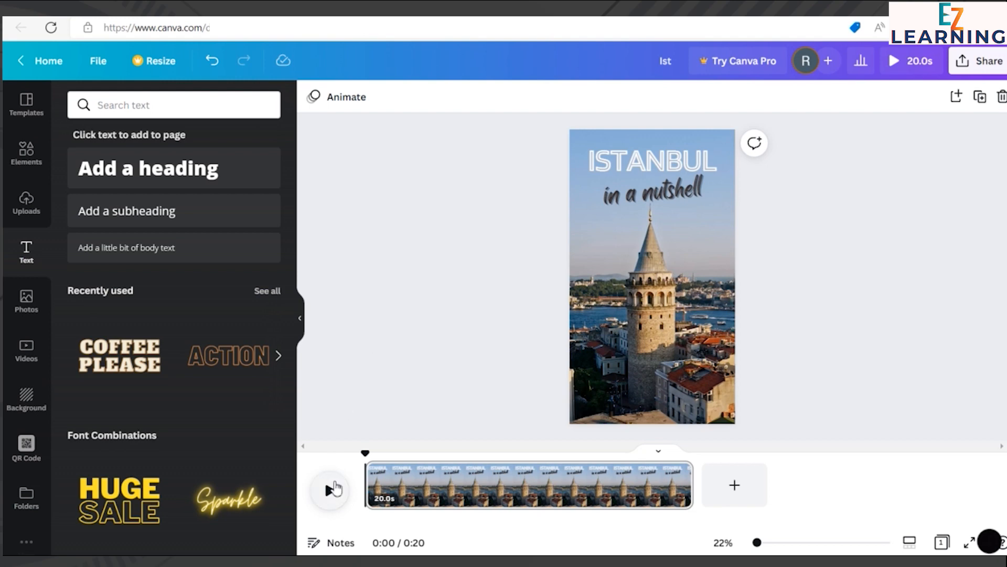
# Step: Play the reel to preview the text animation, pause it and return the playhead to the start
pyautogui.click(331, 489)
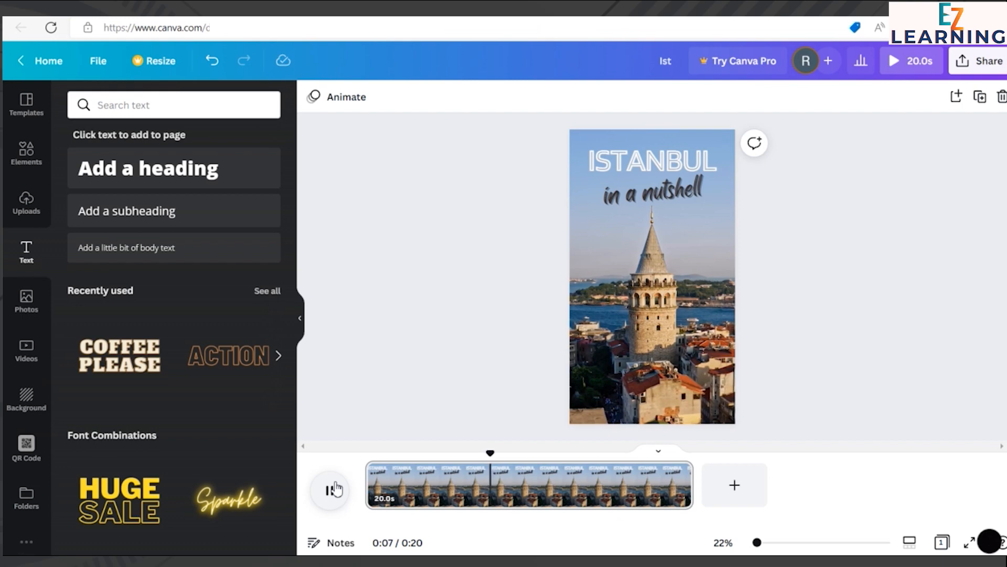
pyautogui.click(335, 489)
pyautogui.moveTo(505, 453); pyautogui.dragTo(308, 460)
pyautogui.moveTo(370, 467)
pyautogui.mouseDown()
pyautogui.moveTo(430, 465)
pyautogui.moveTo(350, 466)
pyautogui.mouseUp()
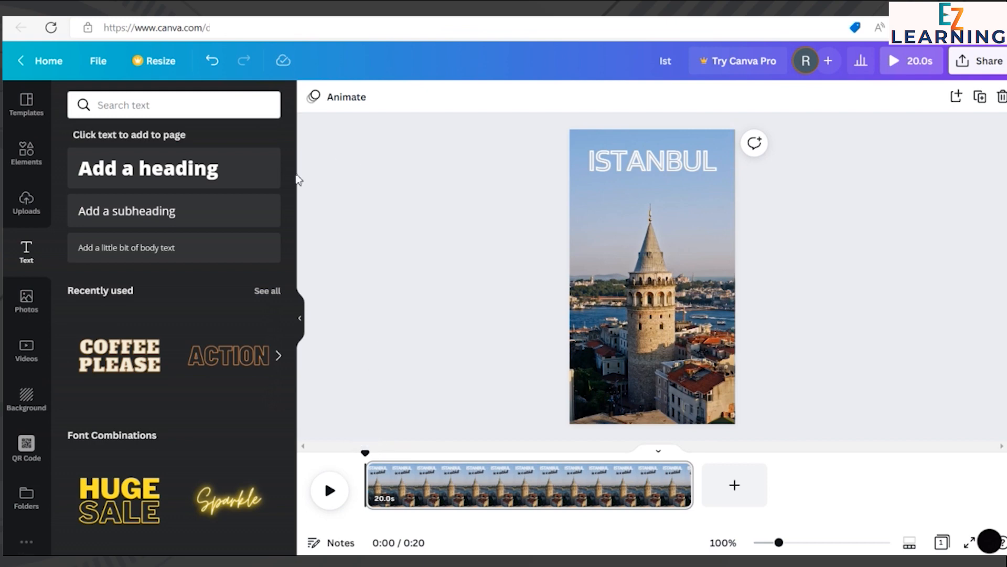
# Step: Search the elements library for "arrow"
pyautogui.click(27, 156)
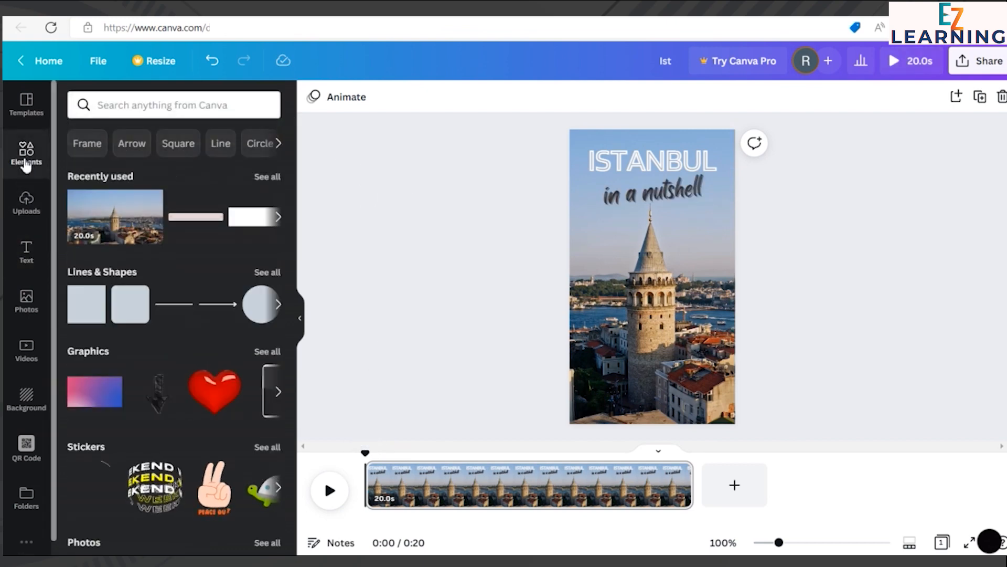
pyautogui.click(159, 111)
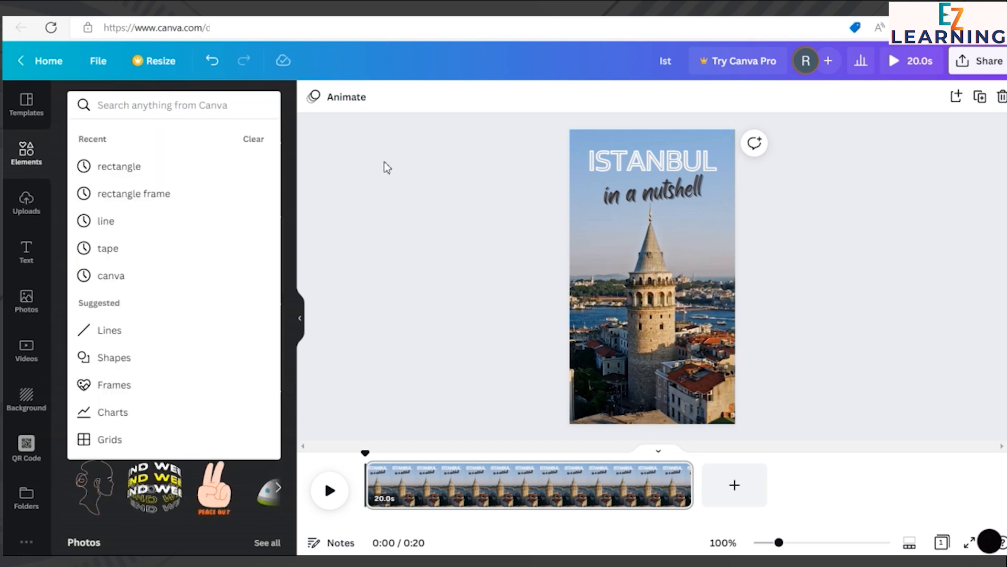
pyautogui.write('arro')
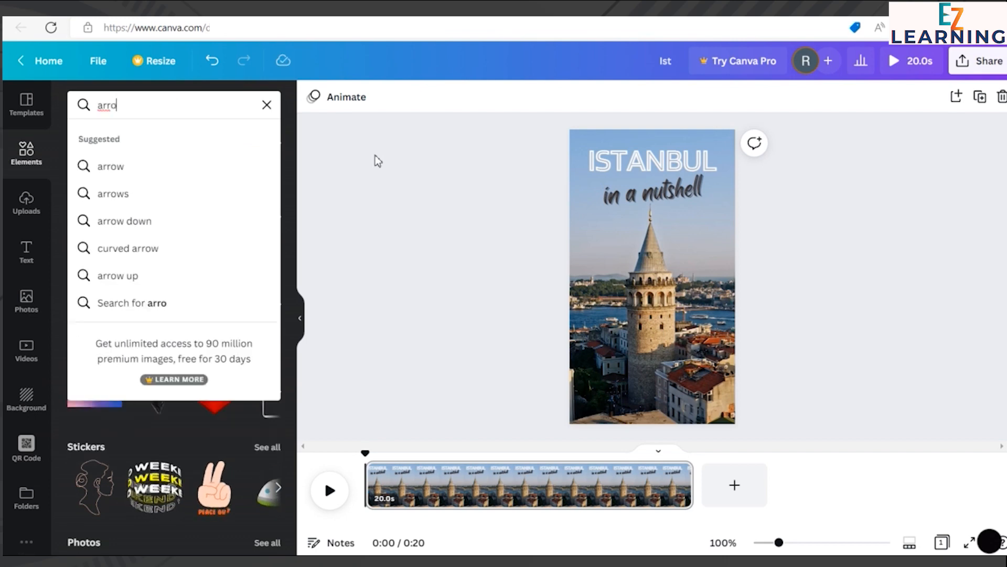
pyautogui.press('Return')
pyautogui.click(181, 102)
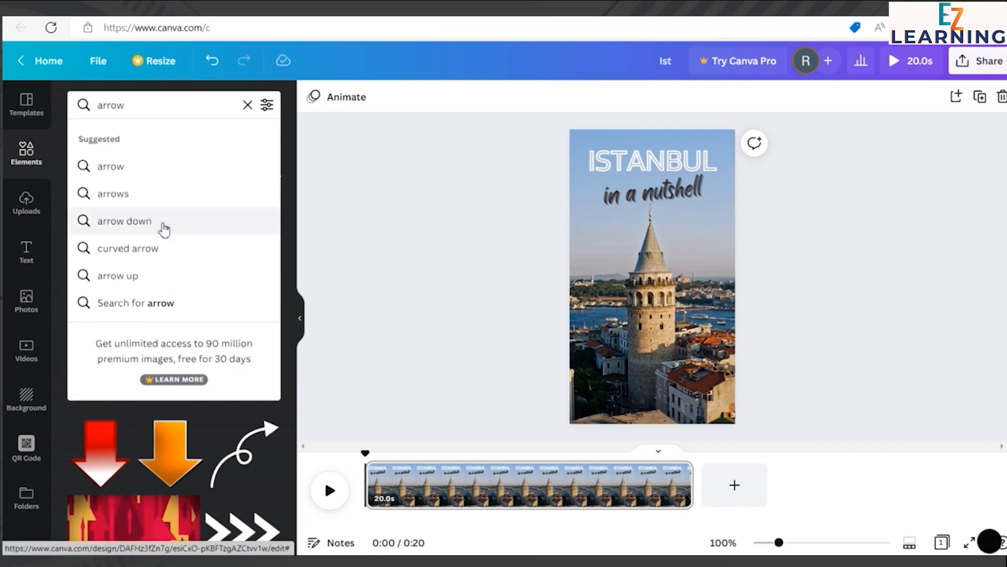
# Step: Try the suggested "arrow down" element search and switch the search back to "arrow"
pyautogui.click(163, 223)
pyautogui.click(153, 373)
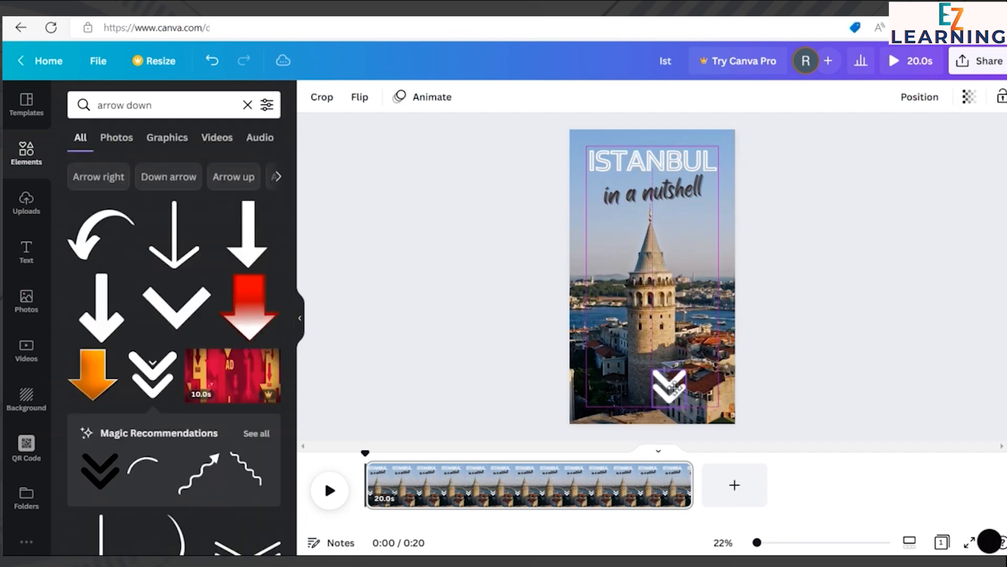
pyautogui.click(662, 385)
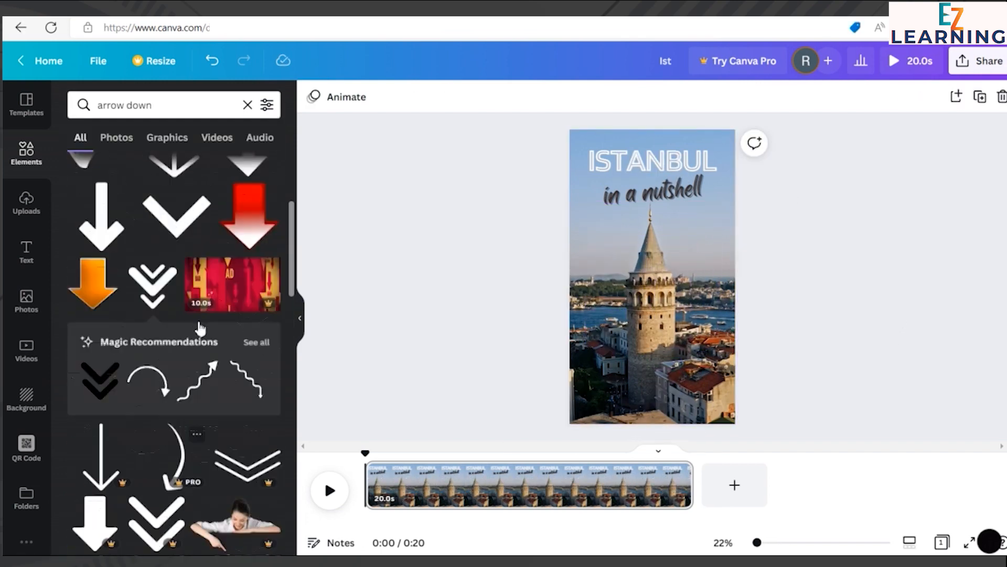
pyautogui.scroll(-3, 180, 318)
pyautogui.scroll(-8, 181, 319)
pyautogui.moveTo(157, 105); pyautogui.dragTo(100, 104)
pyautogui.write('arr')
pyautogui.click(129, 251)
# Step: Find the white and grey triple chevron graphic among the arrow results and add it to the page
pyautogui.scroll(-10, 149, 272)
pyautogui.scroll(-15, 153, 278)
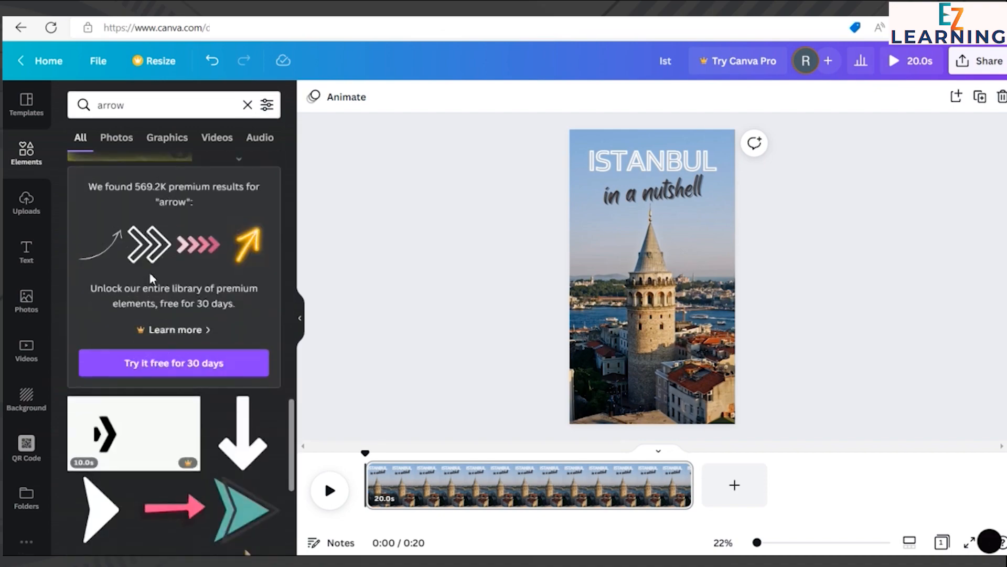
pyautogui.scroll(-10, 238, 406)
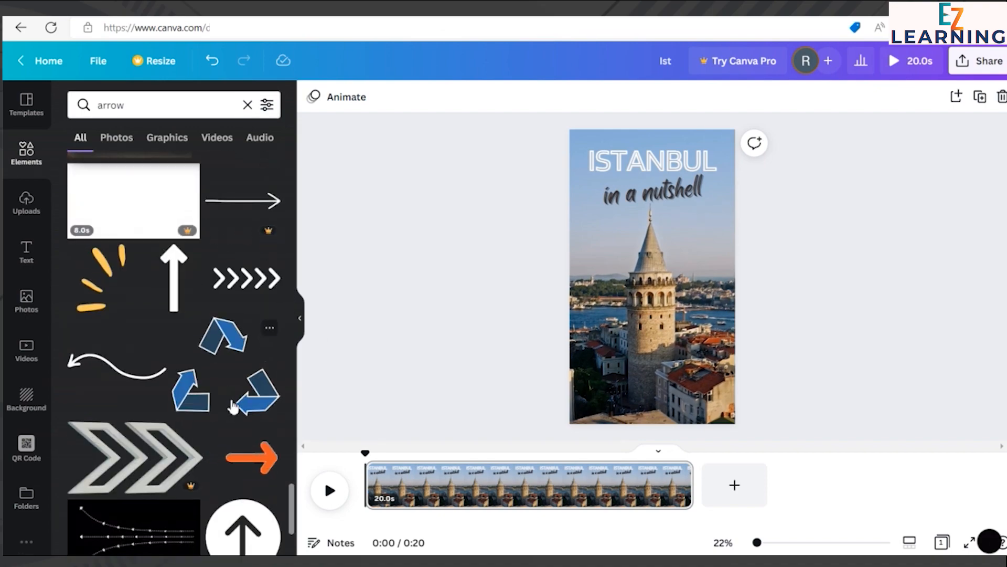
pyautogui.scroll(-12, 234, 406)
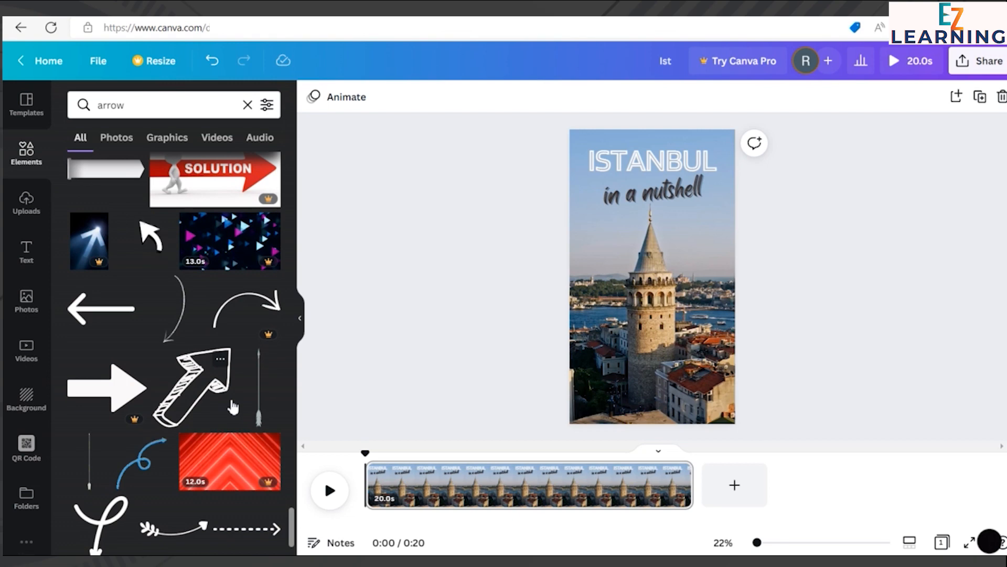
pyautogui.scroll(-12, 233, 408)
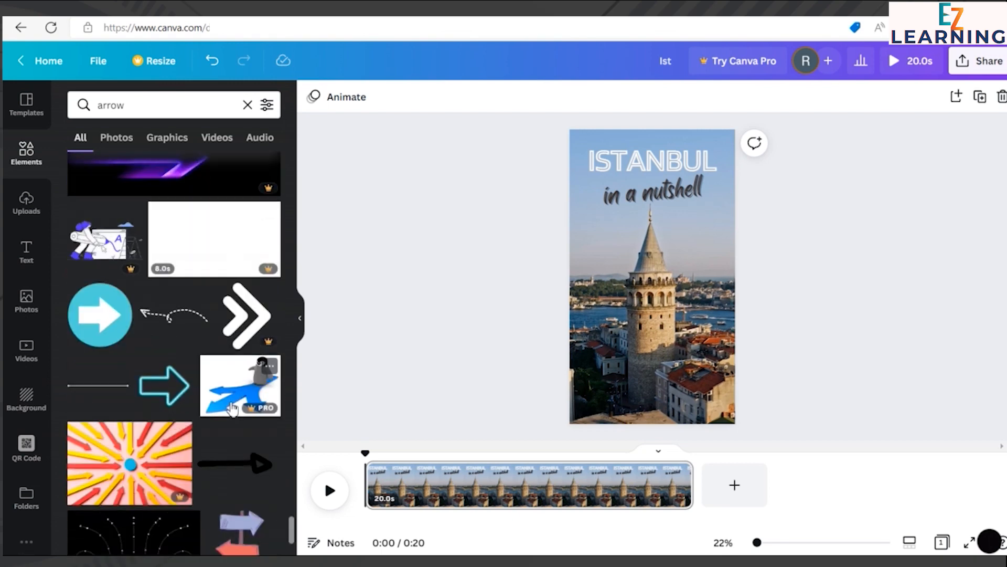
pyautogui.scroll(-3, 233, 412)
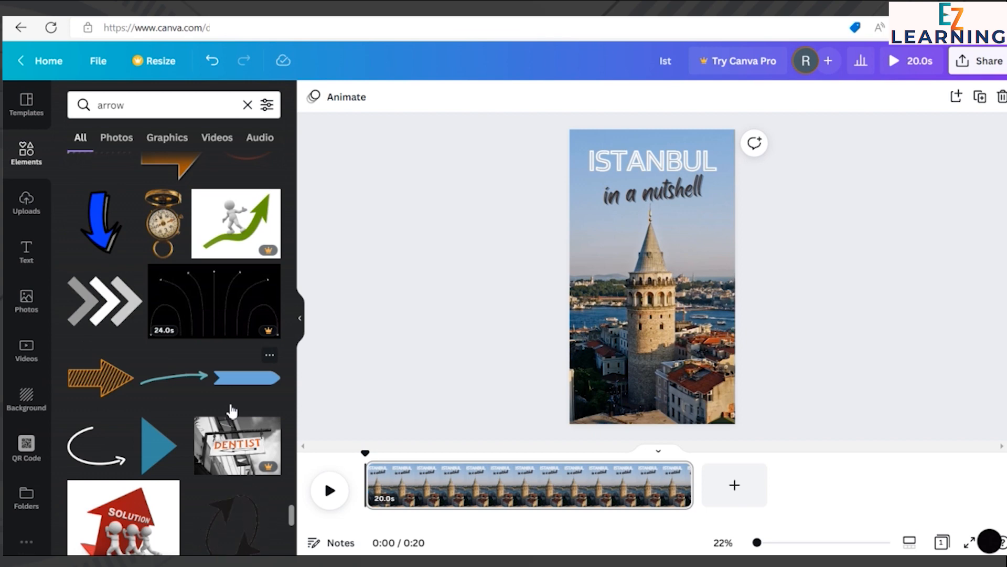
pyautogui.scroll(-3, 132, 347)
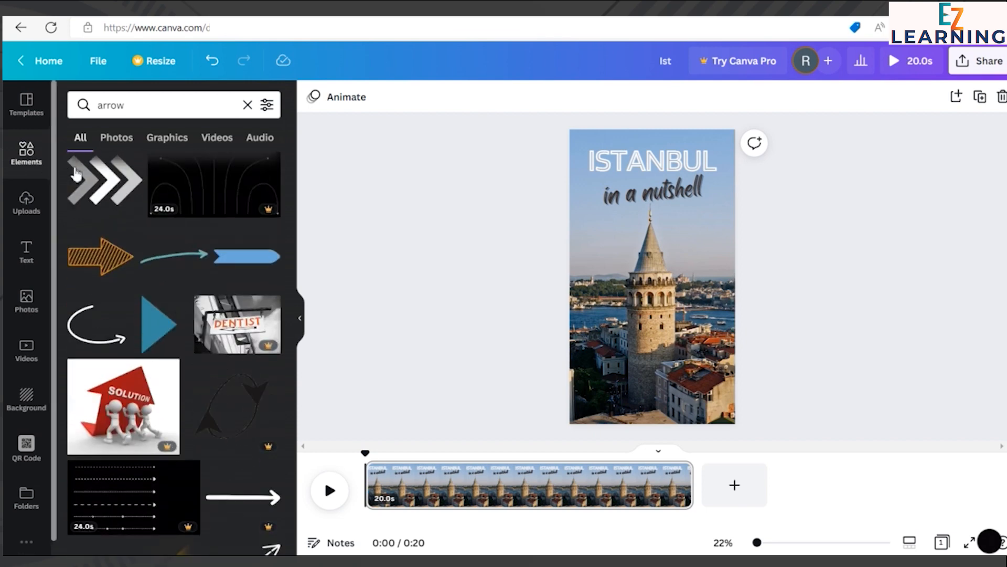
pyautogui.click(94, 173)
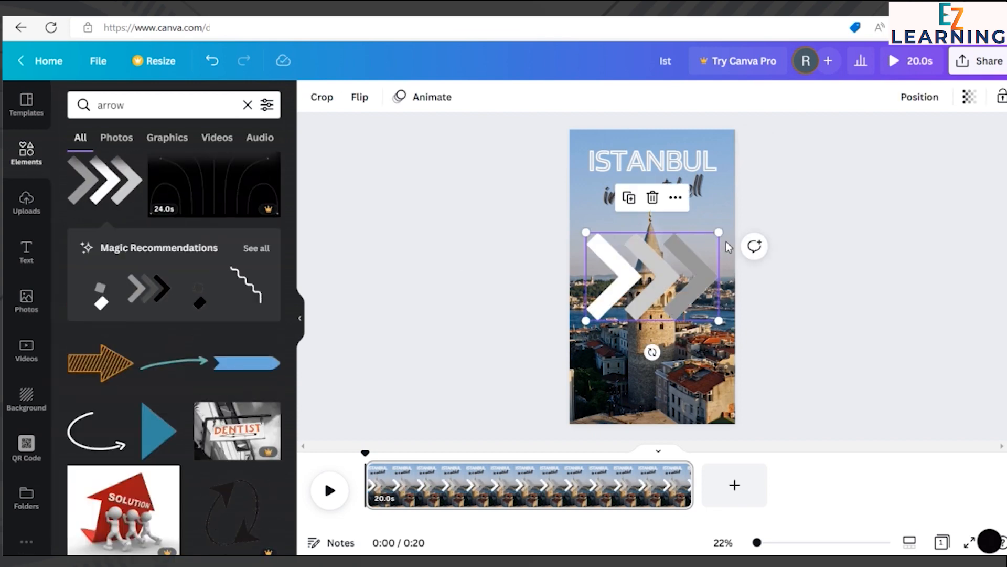
# Step: Shrink the triple chevron to a small icon and rotate it 90° so it points down
pyautogui.moveTo(721, 237); pyautogui.dragTo(657, 308)
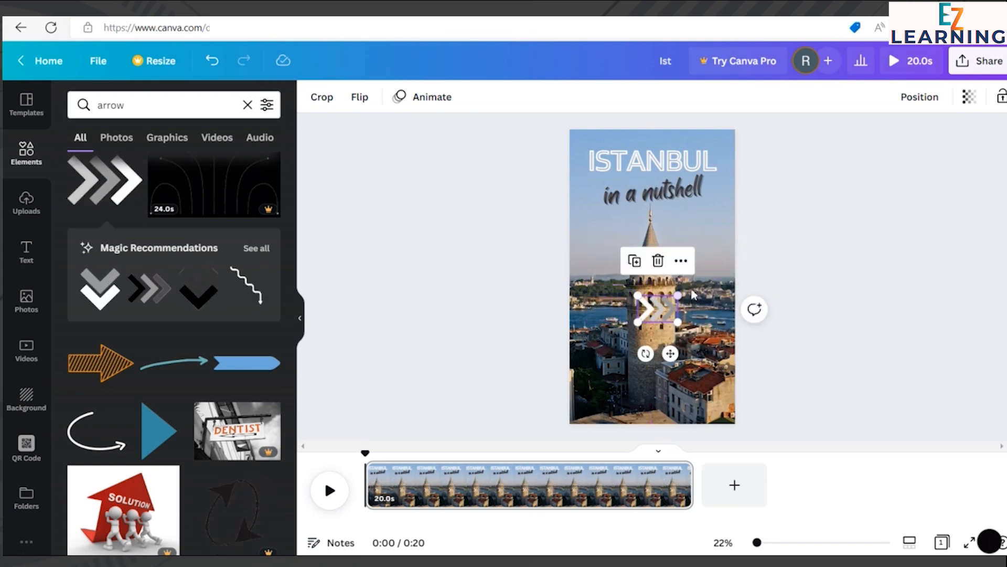
pyautogui.moveTo(646, 353); pyautogui.dragTo(548, 298)
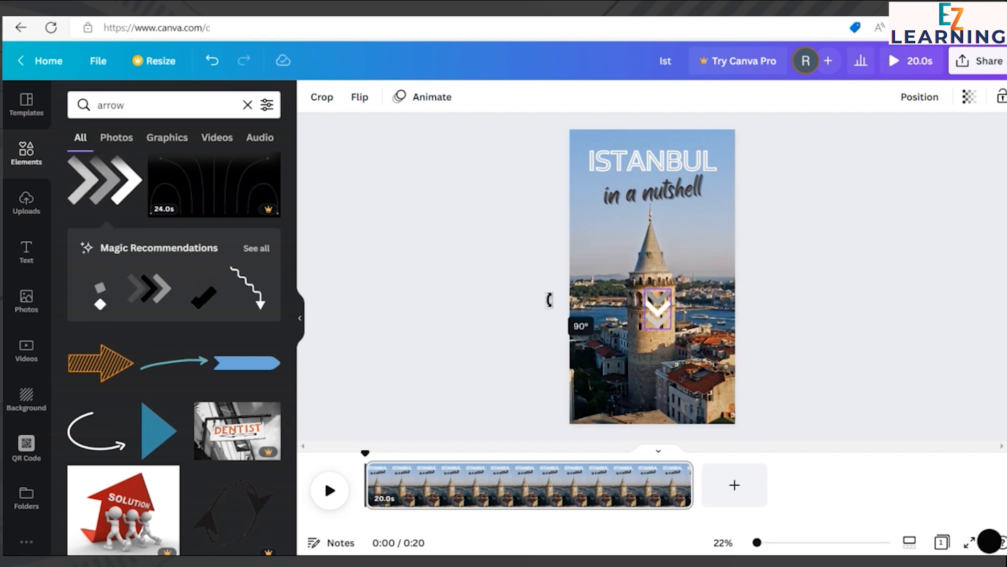
pyautogui.click(870, 279)
# Step: Move the downward chevron to the bottom centre of the page, below the tower, and deselect it
pyautogui.moveTo(657, 311); pyautogui.dragTo(655, 405)
pyautogui.moveTo(666, 370); pyautogui.dragTo(658, 394)
pyautogui.click(851, 355)
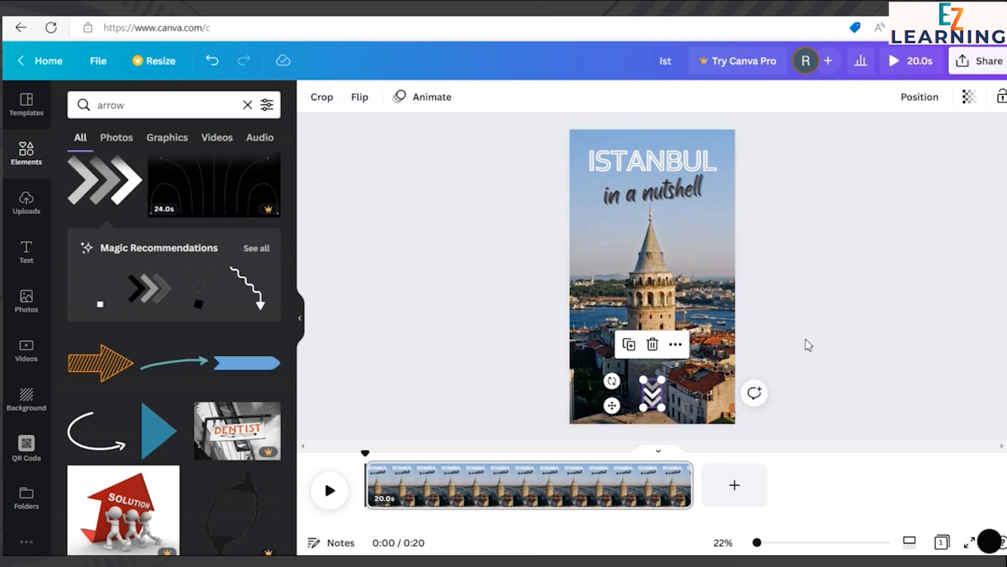
pyautogui.click(838, 283)
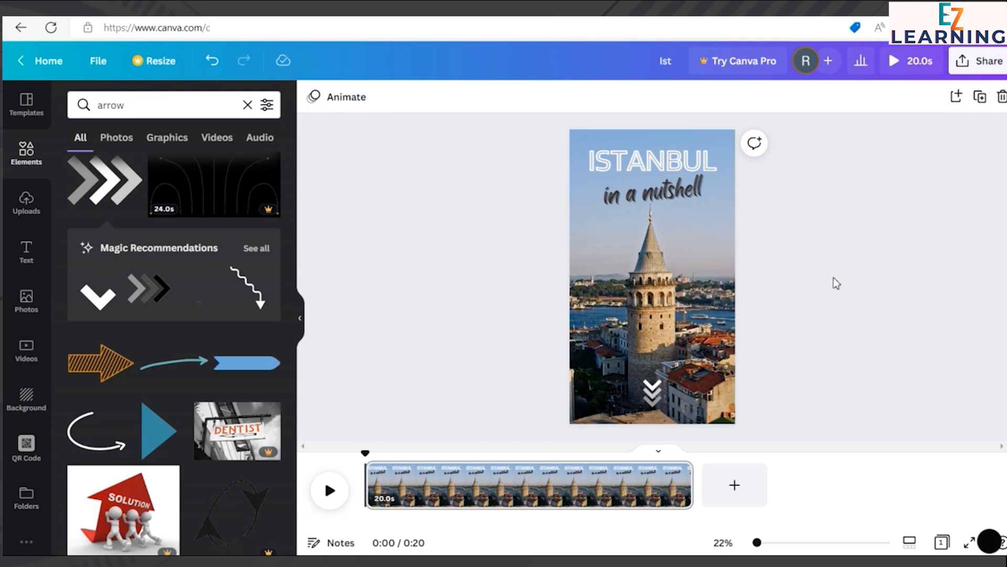
pyautogui.click(655, 402)
pyautogui.click(886, 307)
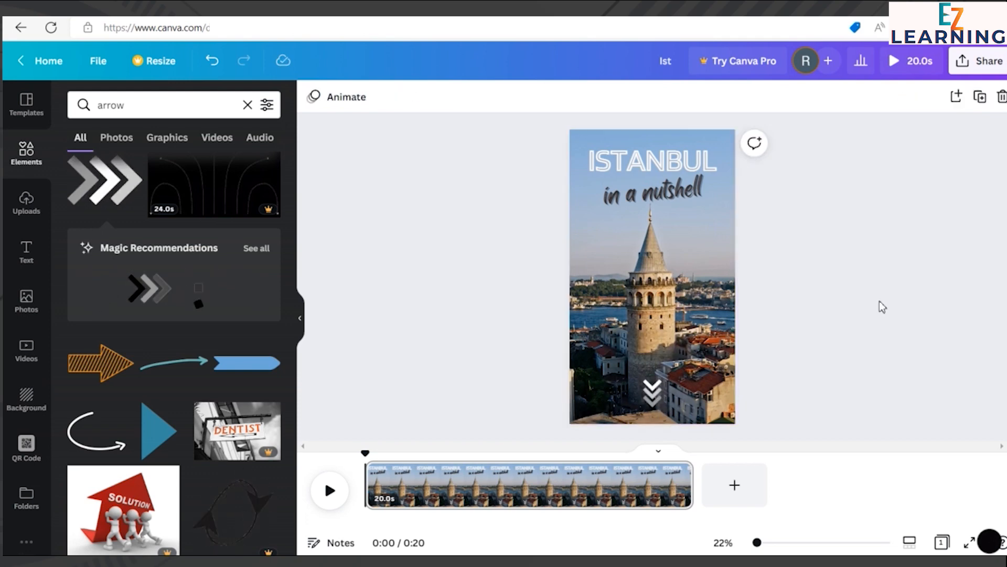
# Step: Make the chevron at the bottom of the page slightly smaller and deselect it
pyautogui.click(652, 392)
pyautogui.moveTo(643, 379); pyautogui.dragTo(649, 385)
pyautogui.click(837, 326)
pyautogui.click(655, 402)
pyautogui.click(655, 402)
pyautogui.click(805, 319)
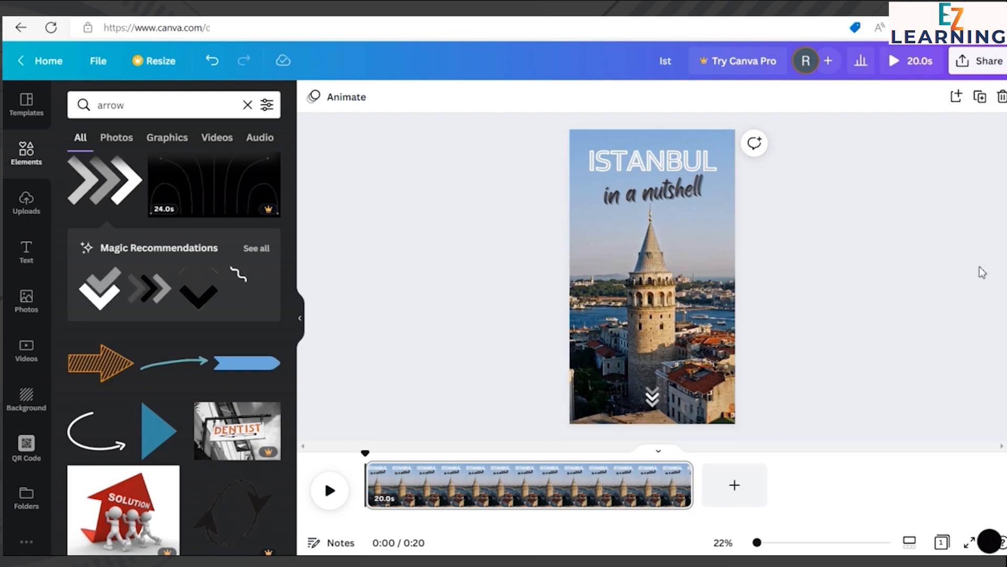
# Step: Play the reel to preview it with the chevron, pause it and return the playhead to the start
pyautogui.click(329, 491)
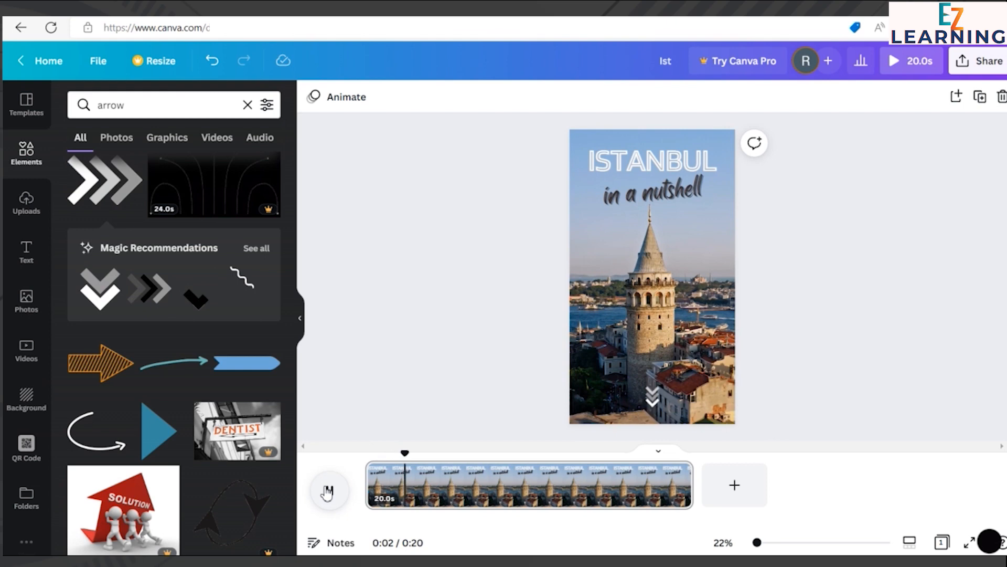
pyautogui.click(328, 492)
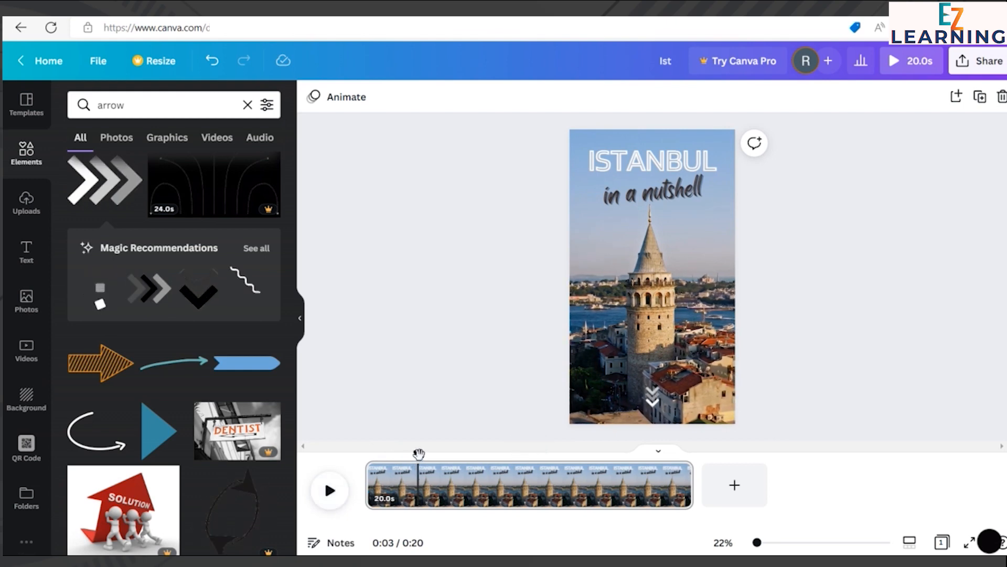
pyautogui.moveTo(417, 452); pyautogui.dragTo(365, 452)
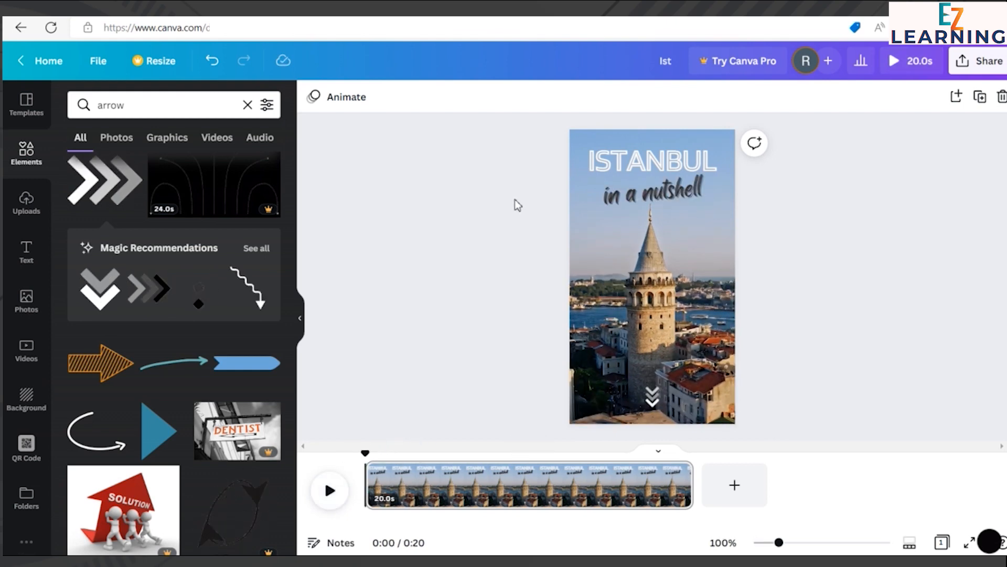
# Step: Open the audio library from the additional Canva content
pyautogui.scroll(-1, 26, 404)
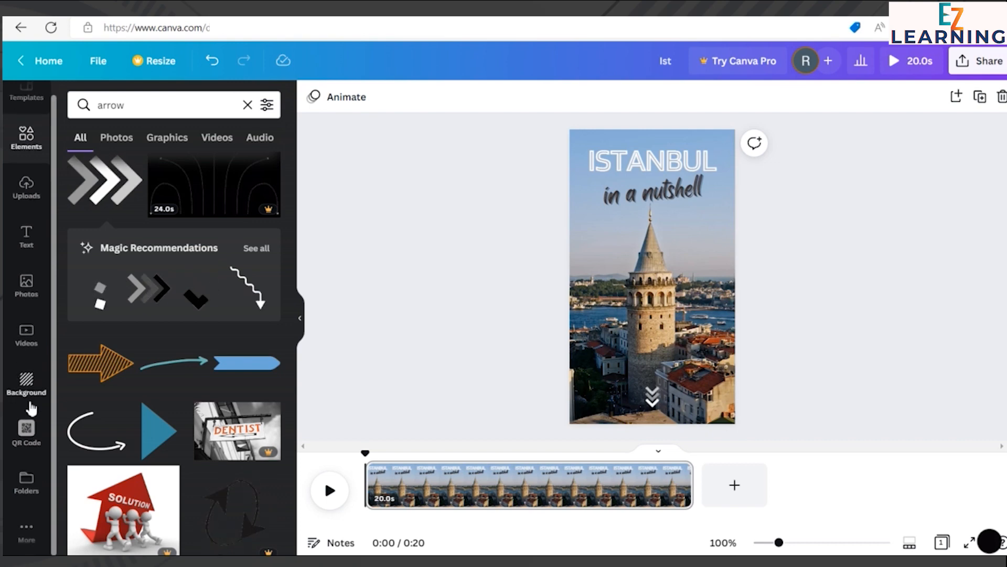
pyautogui.click(27, 529)
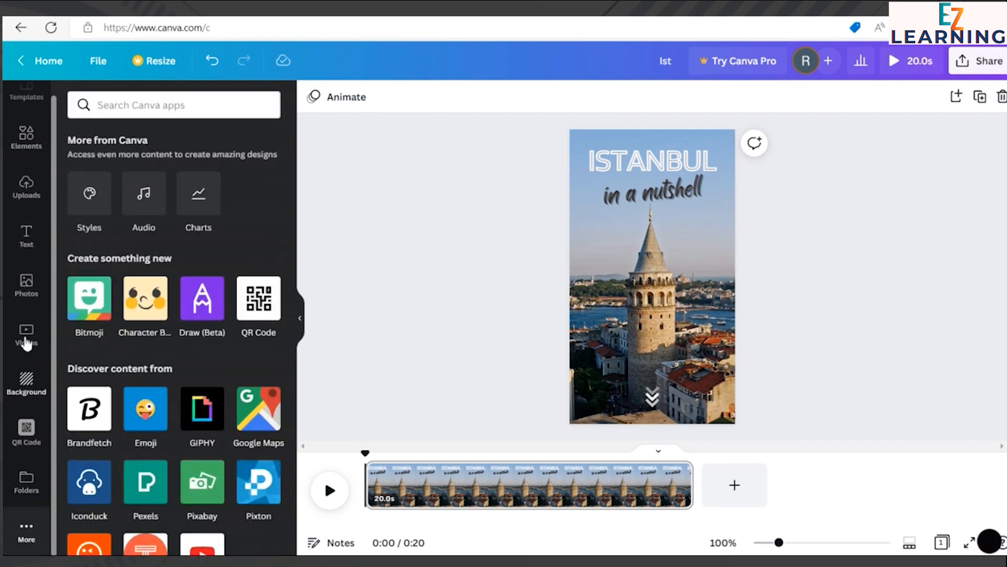
pyautogui.scroll(-1, 23, 289)
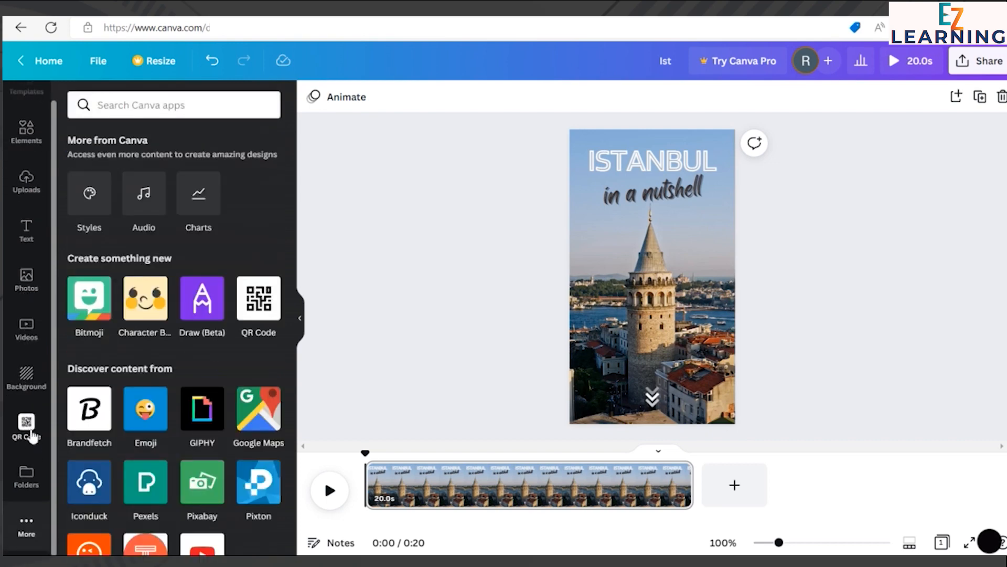
pyautogui.scroll(1, 31, 434)
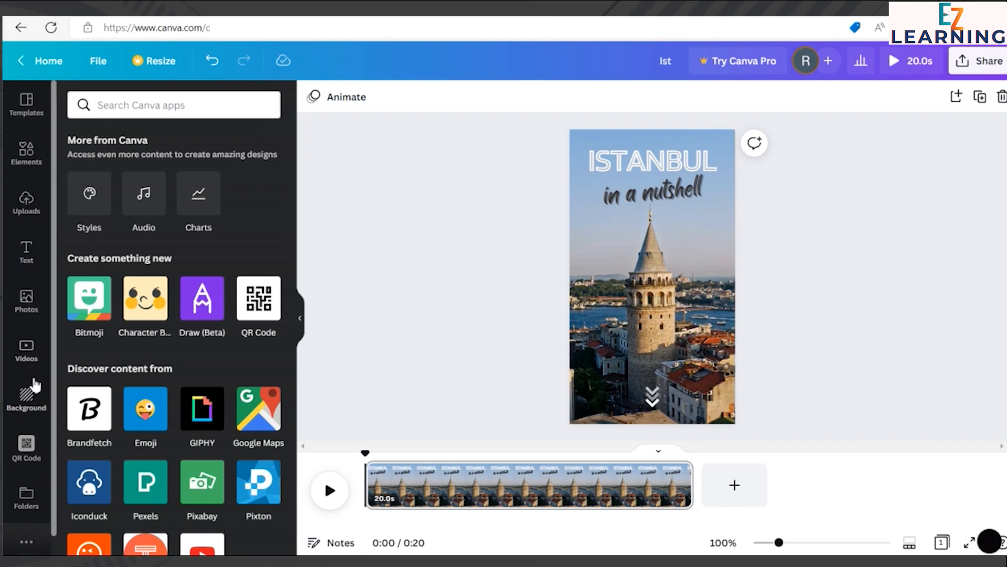
pyautogui.scroll(-1, 38, 409)
pyautogui.scroll(-1, 38, 425)
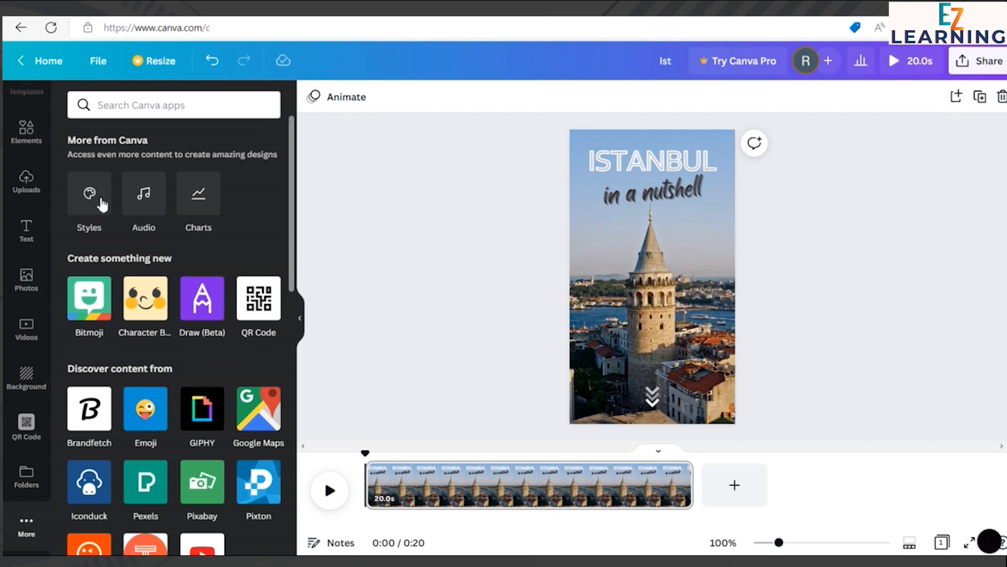
pyautogui.click(142, 205)
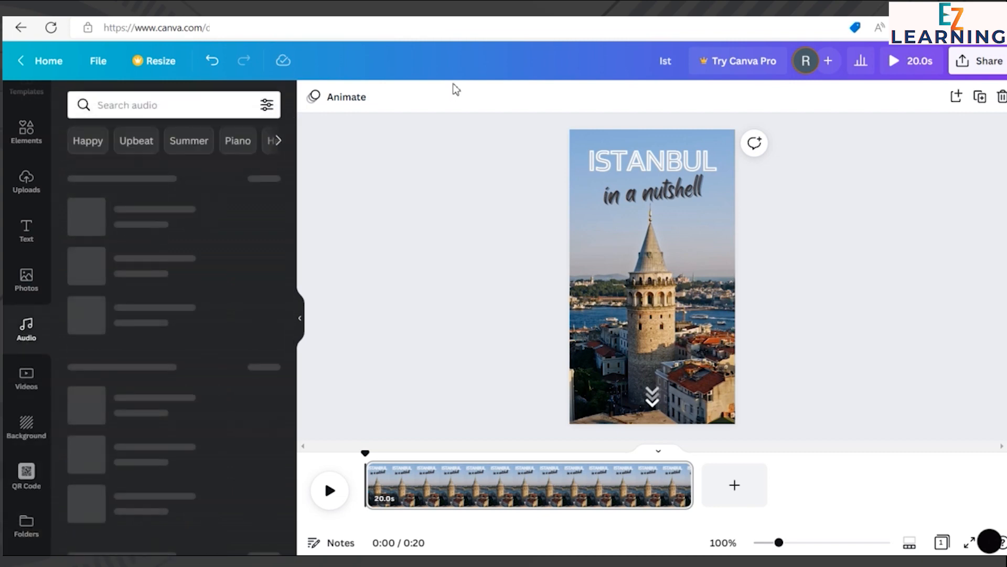
# Step: Search the audio library for "istanbul"
pyautogui.click(178, 104)
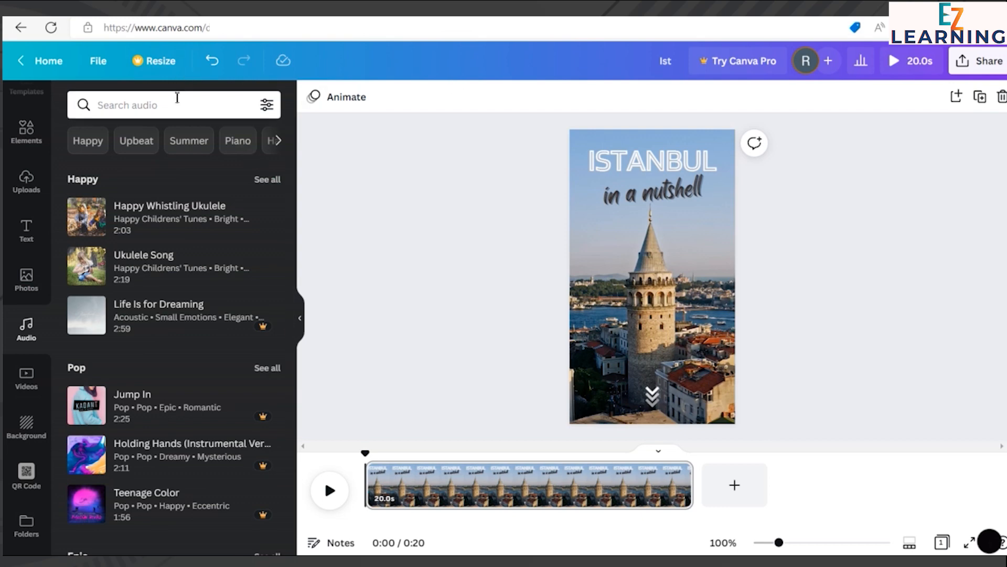
pyautogui.write('istan')
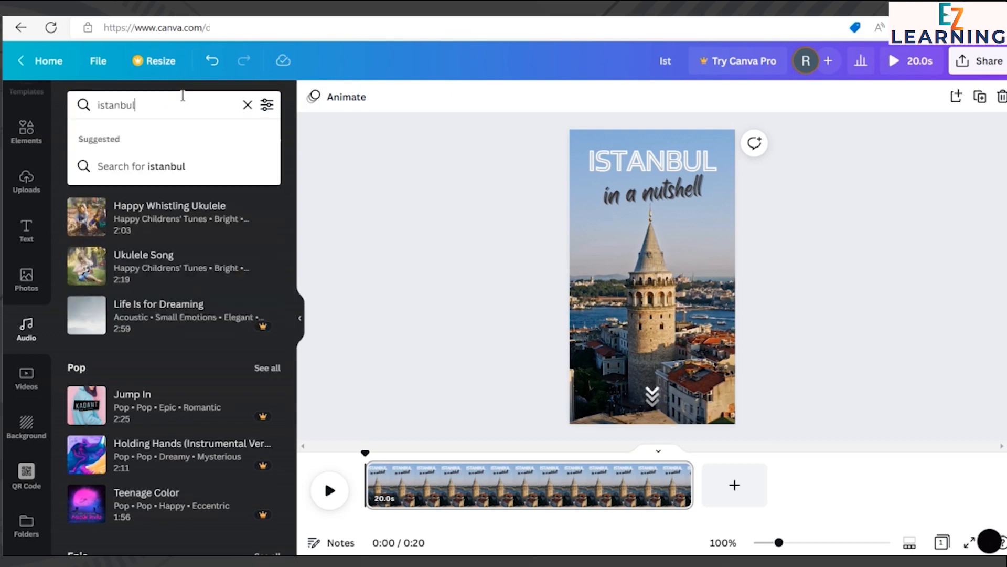
pyautogui.write('bul')
pyautogui.press('Return')
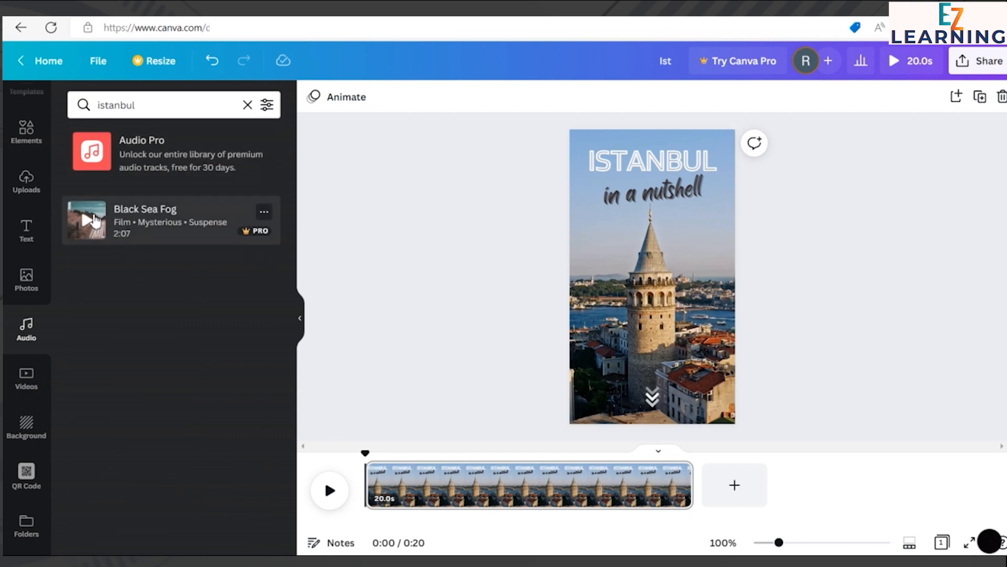
# Step: Add the Black Sea Fog track beneath the video clip on the timeline and play the reel with it
pyautogui.click(87, 219)
pyautogui.moveTo(124, 233); pyautogui.dragTo(420, 498)
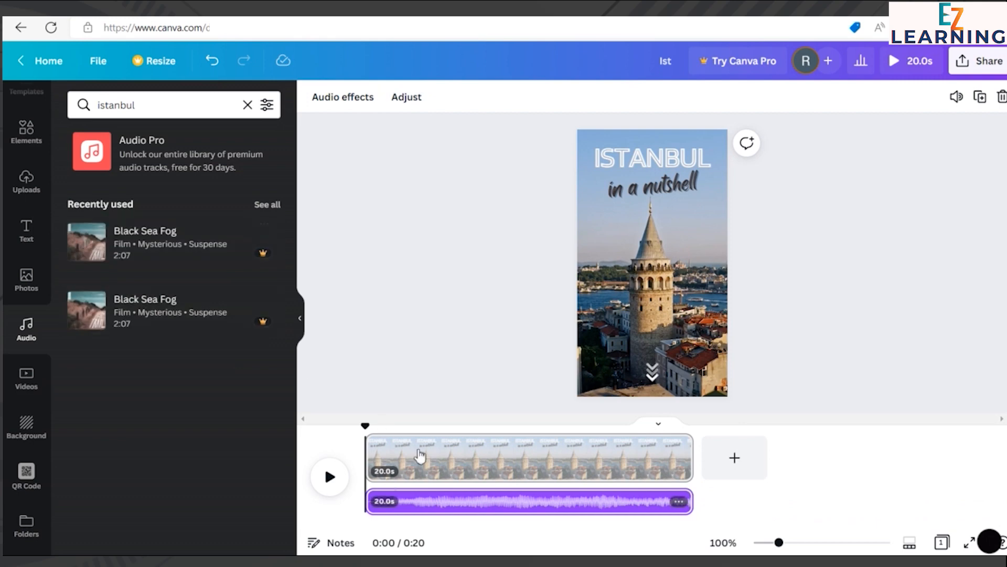
pyautogui.click(328, 479)
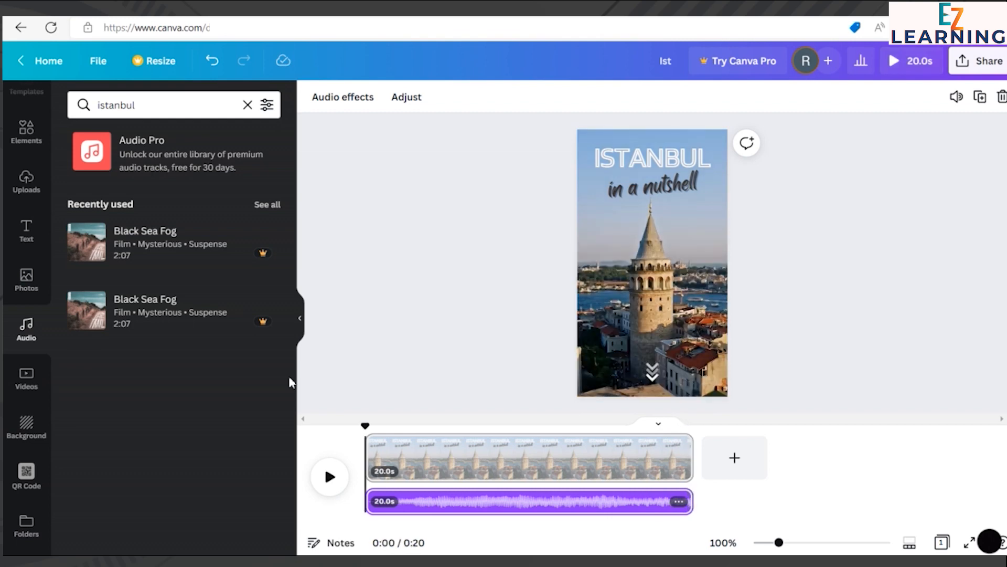
pyautogui.click(540, 150)
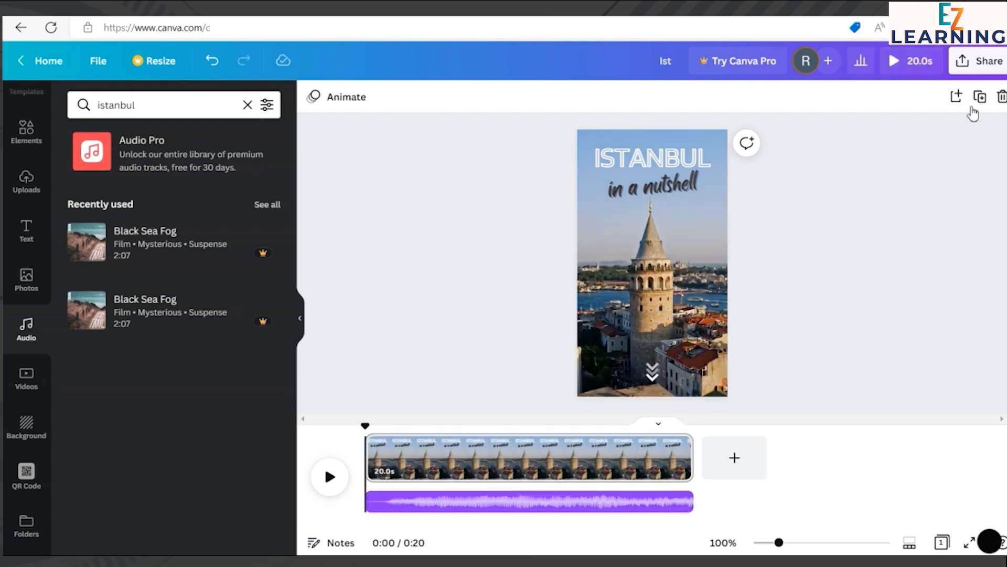
# Step: Present the finished reel in full screen
pyautogui.click(988, 61)
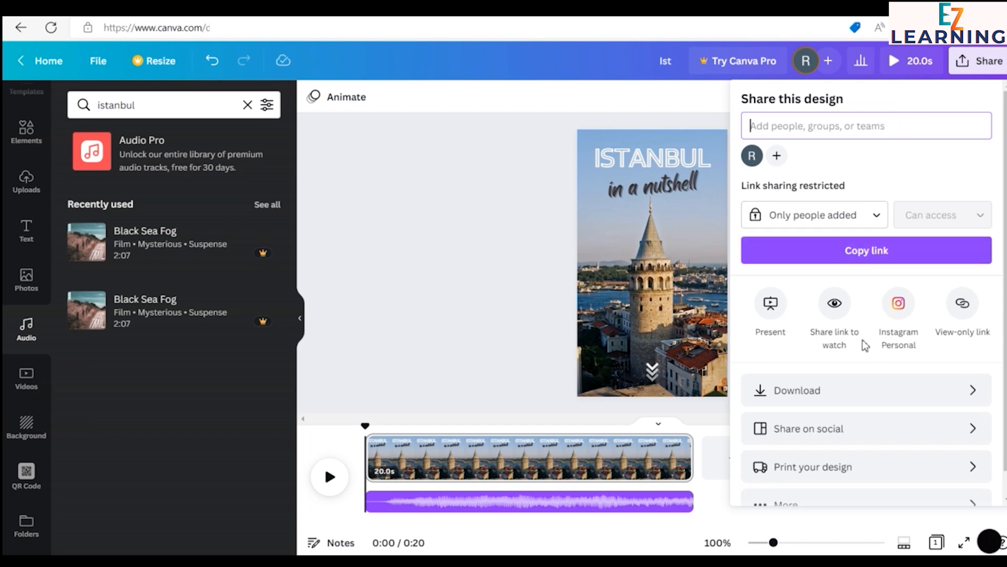
pyautogui.click(770, 304)
pyautogui.click(913, 235)
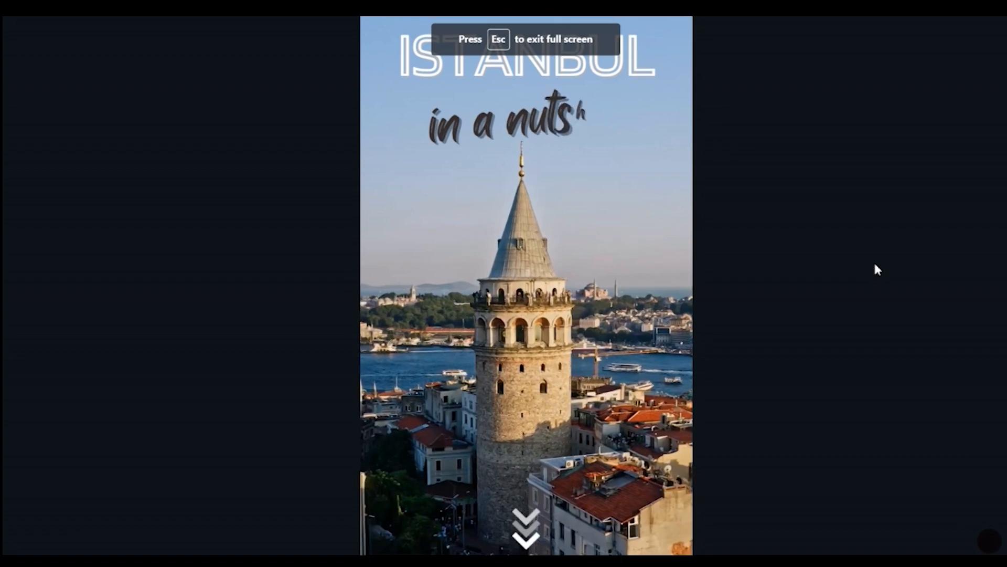